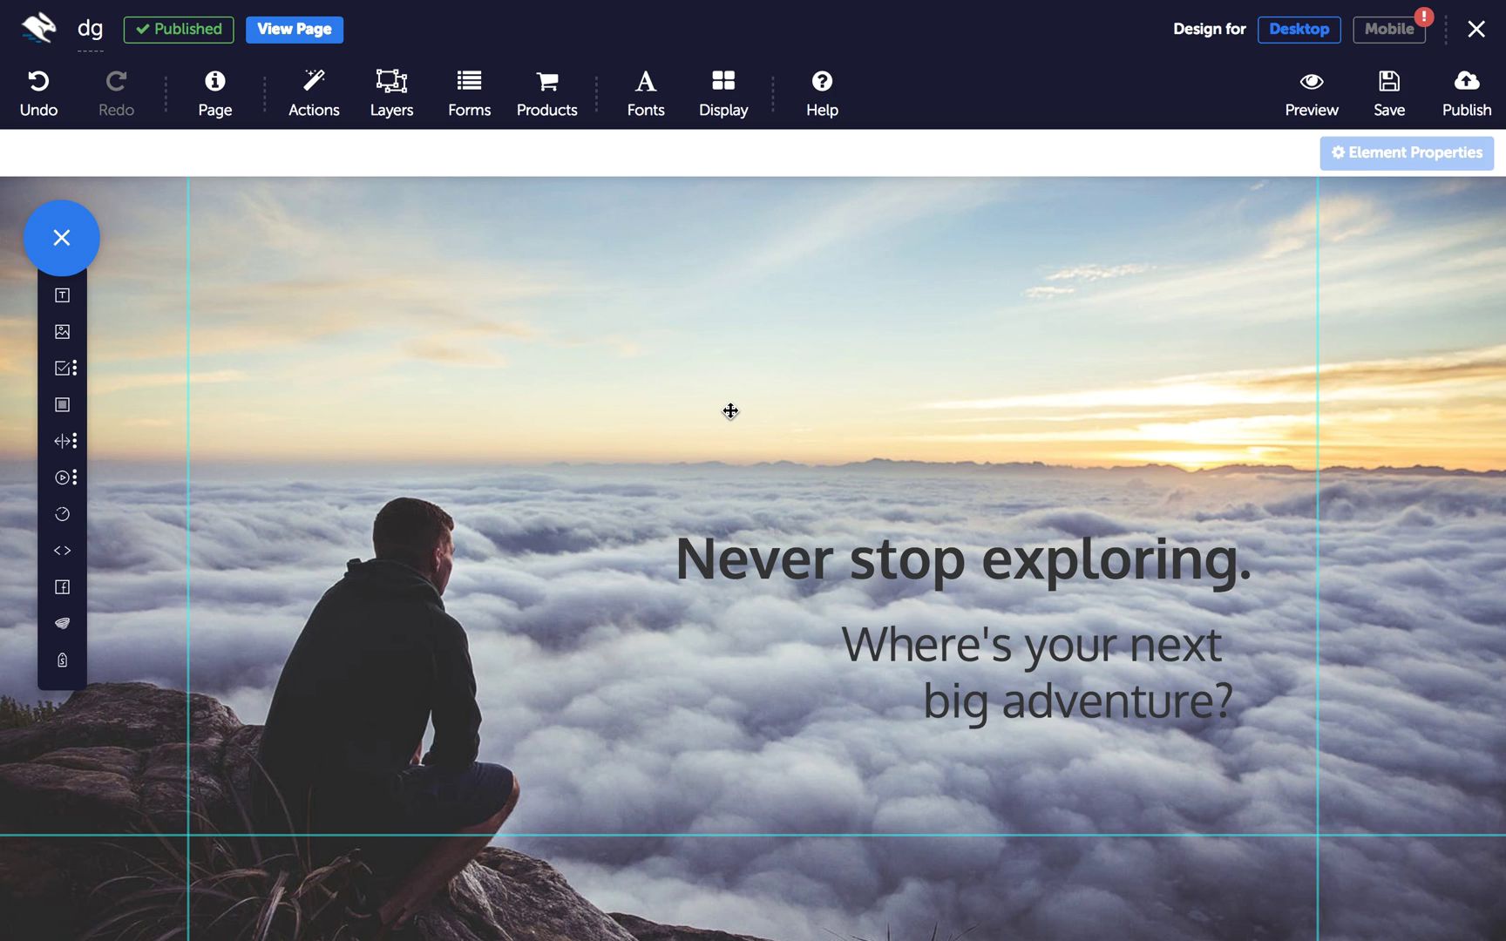
- Add a text element reading 'menu 1' at the top of the page
{"action": "left_click", "coordinate": [62, 297]}
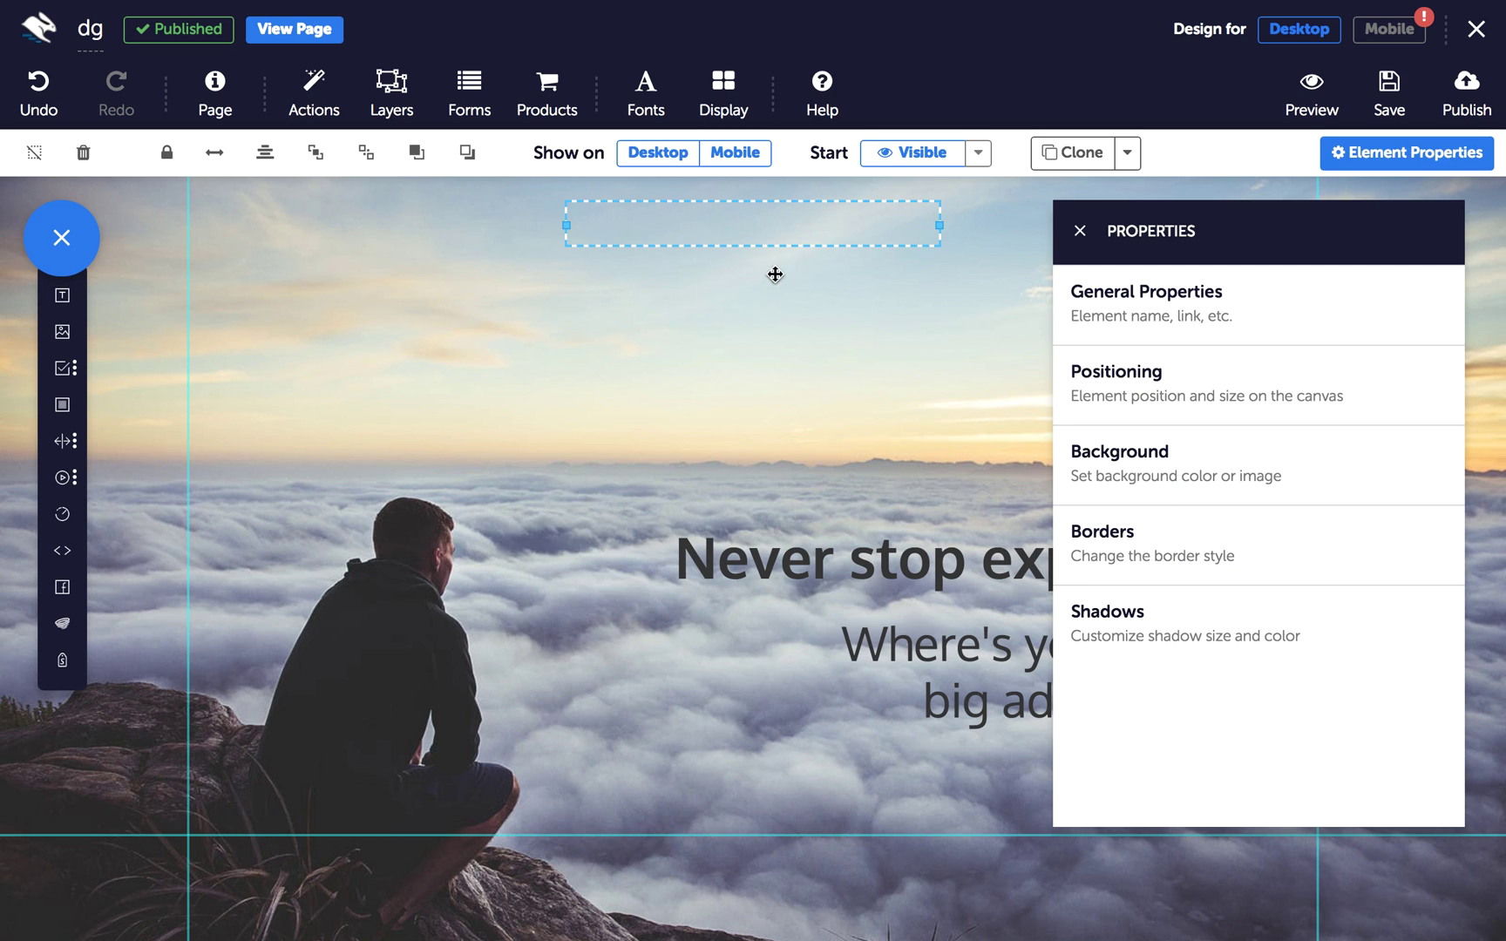
{"action": "left_click", "coordinate": [766, 230]}
{"action": "type", "text": "men"}
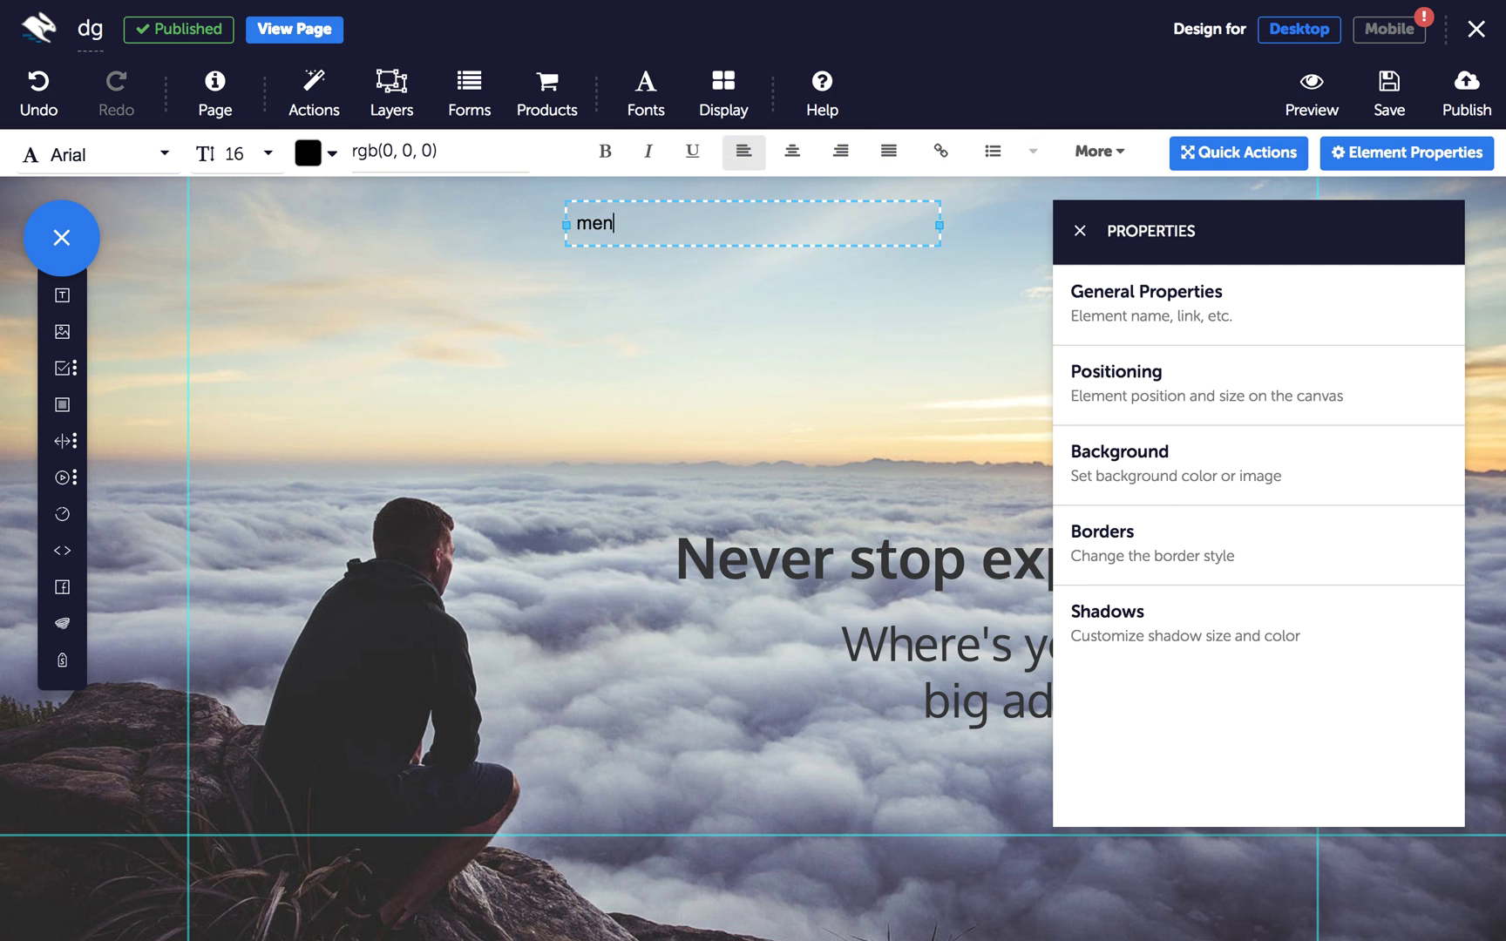
{"action": "type", "text": "u 1"}
- Name the element 'button 1 inactive' and set it to start visible (selected element only)
{"action": "left_click", "coordinate": [1175, 332]}
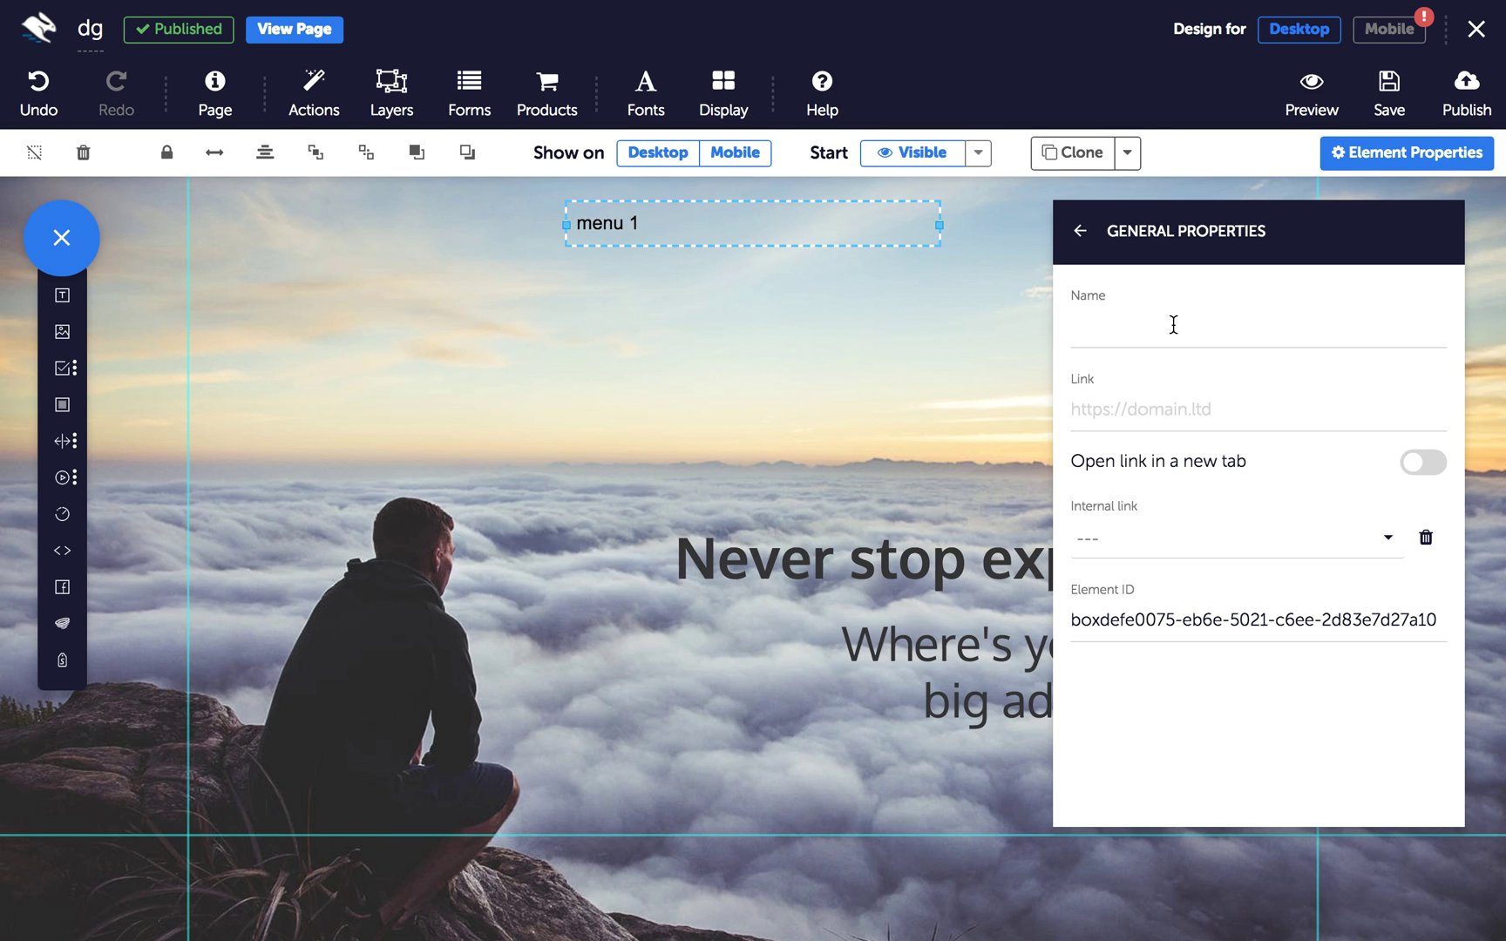
{"action": "left_click", "coordinate": [1179, 325]}
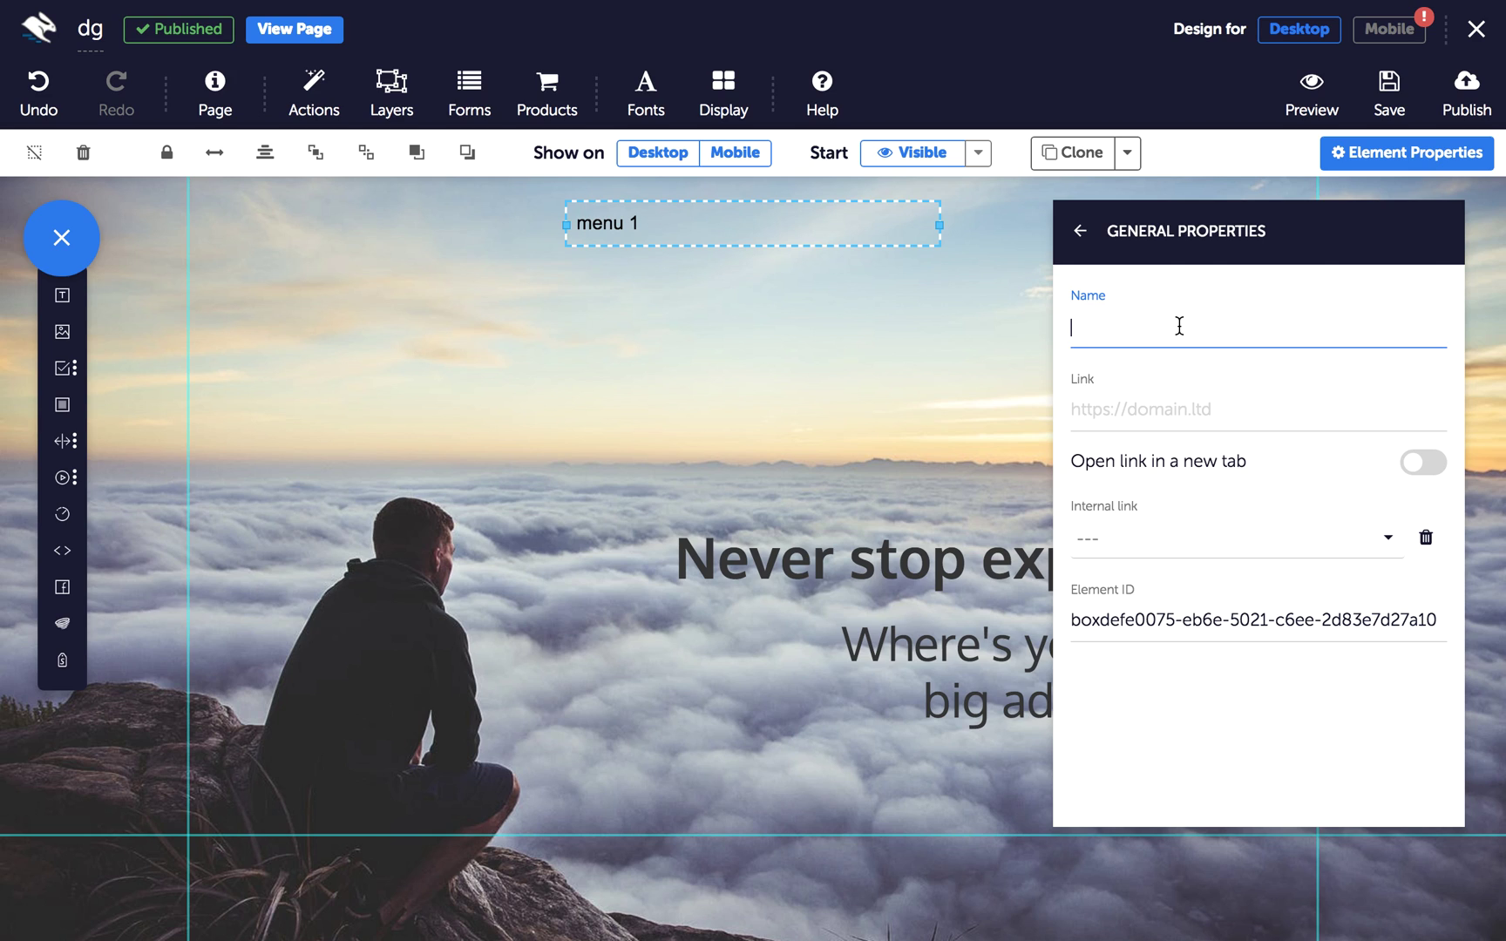
{"action": "type", "text": "button 1 inactive"}
{"action": "left_click", "coordinate": [747, 207]}
{"action": "left_click", "coordinate": [976, 153]}
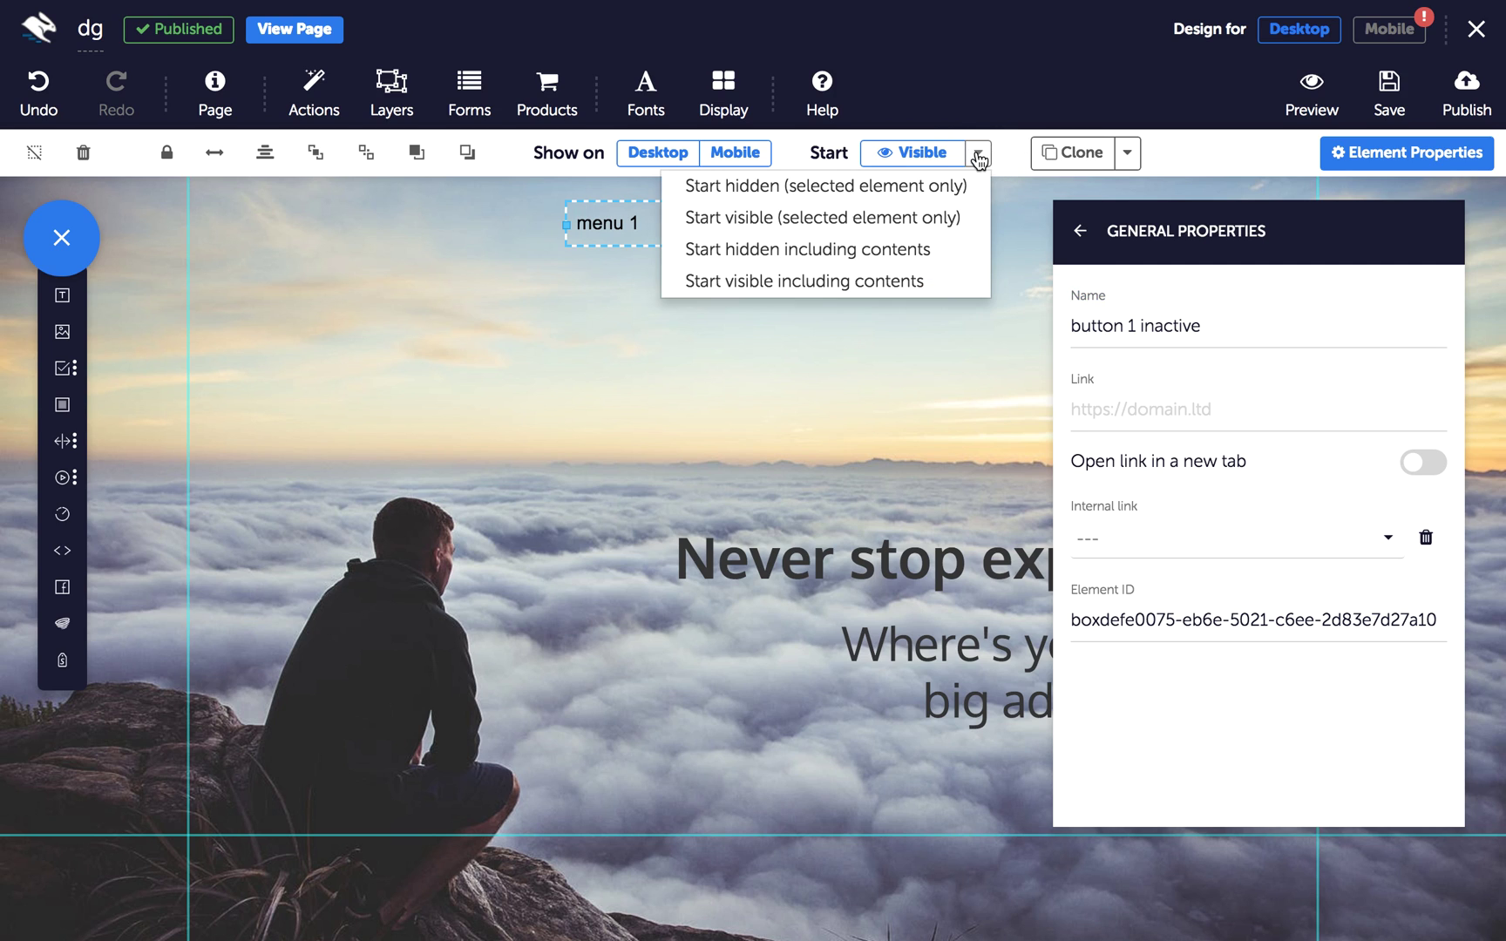
{"action": "left_click", "coordinate": [892, 222]}
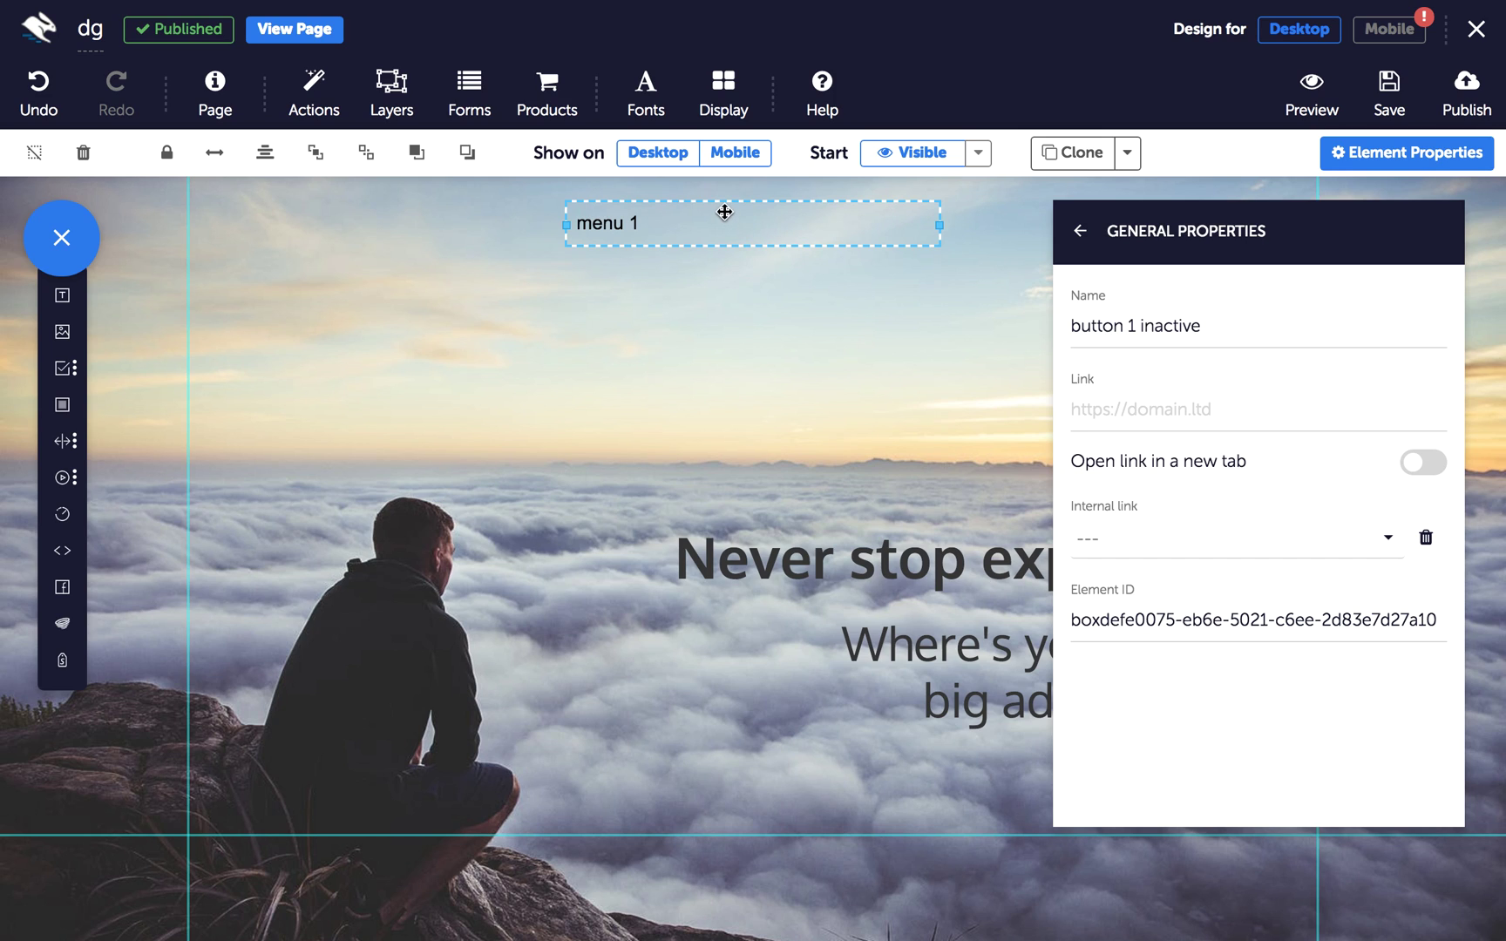
- Alt-drag a copy of menu 1 just below it and rename the copy 'button 1 active'
{"action": "left_click_drag", "start_coordinate": [724, 212], "coordinate": [724, 260]}
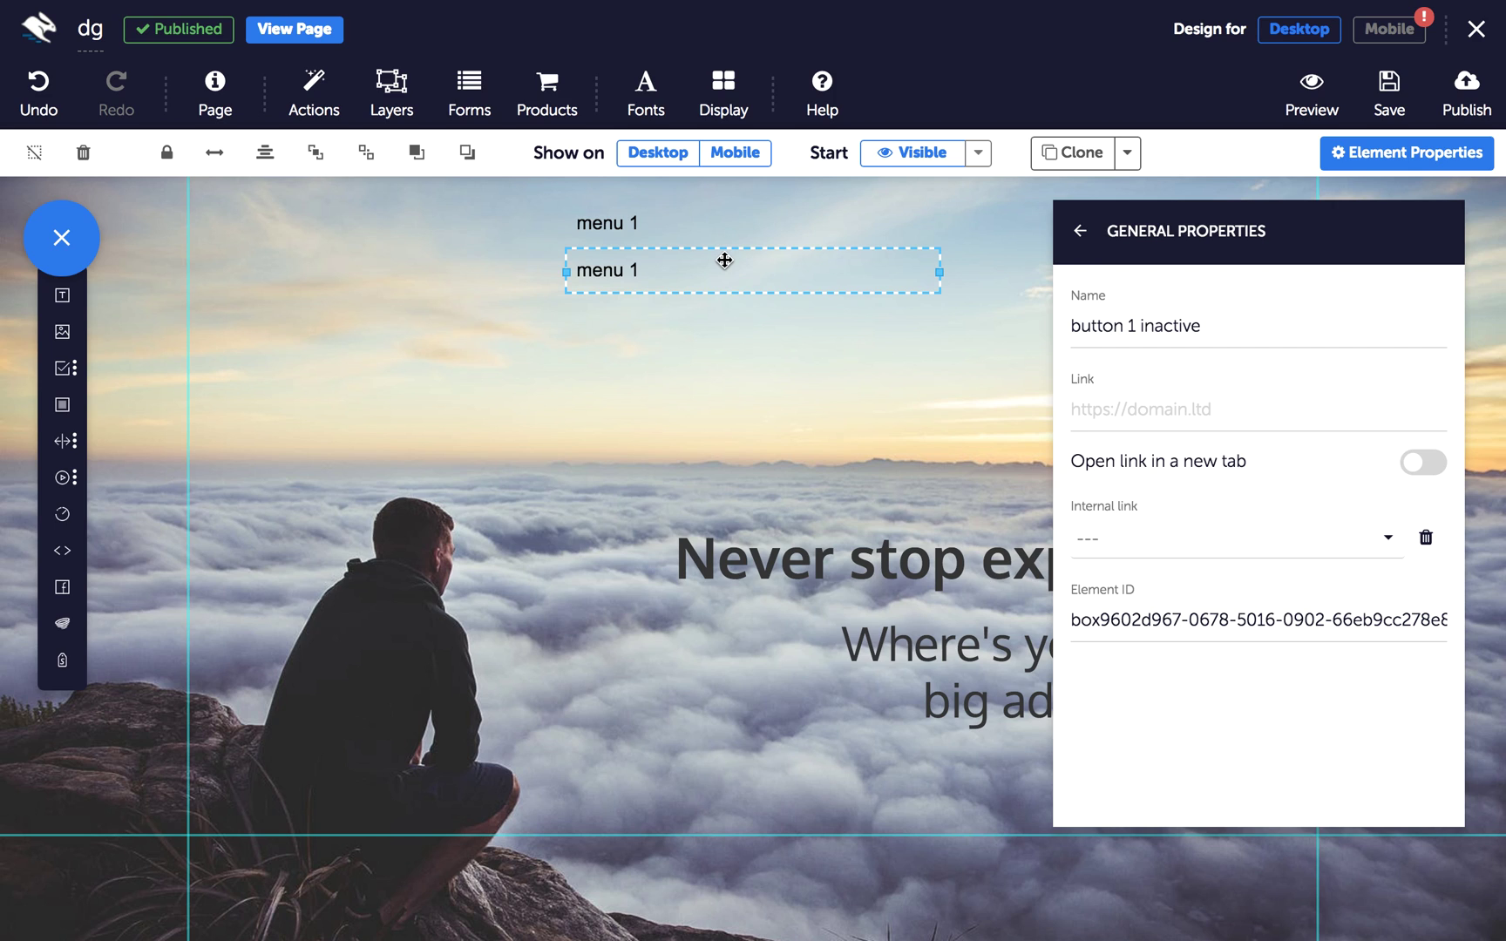
{"action": "double_click", "coordinate": [1170, 327]}
{"action": "type", "text": "active"}
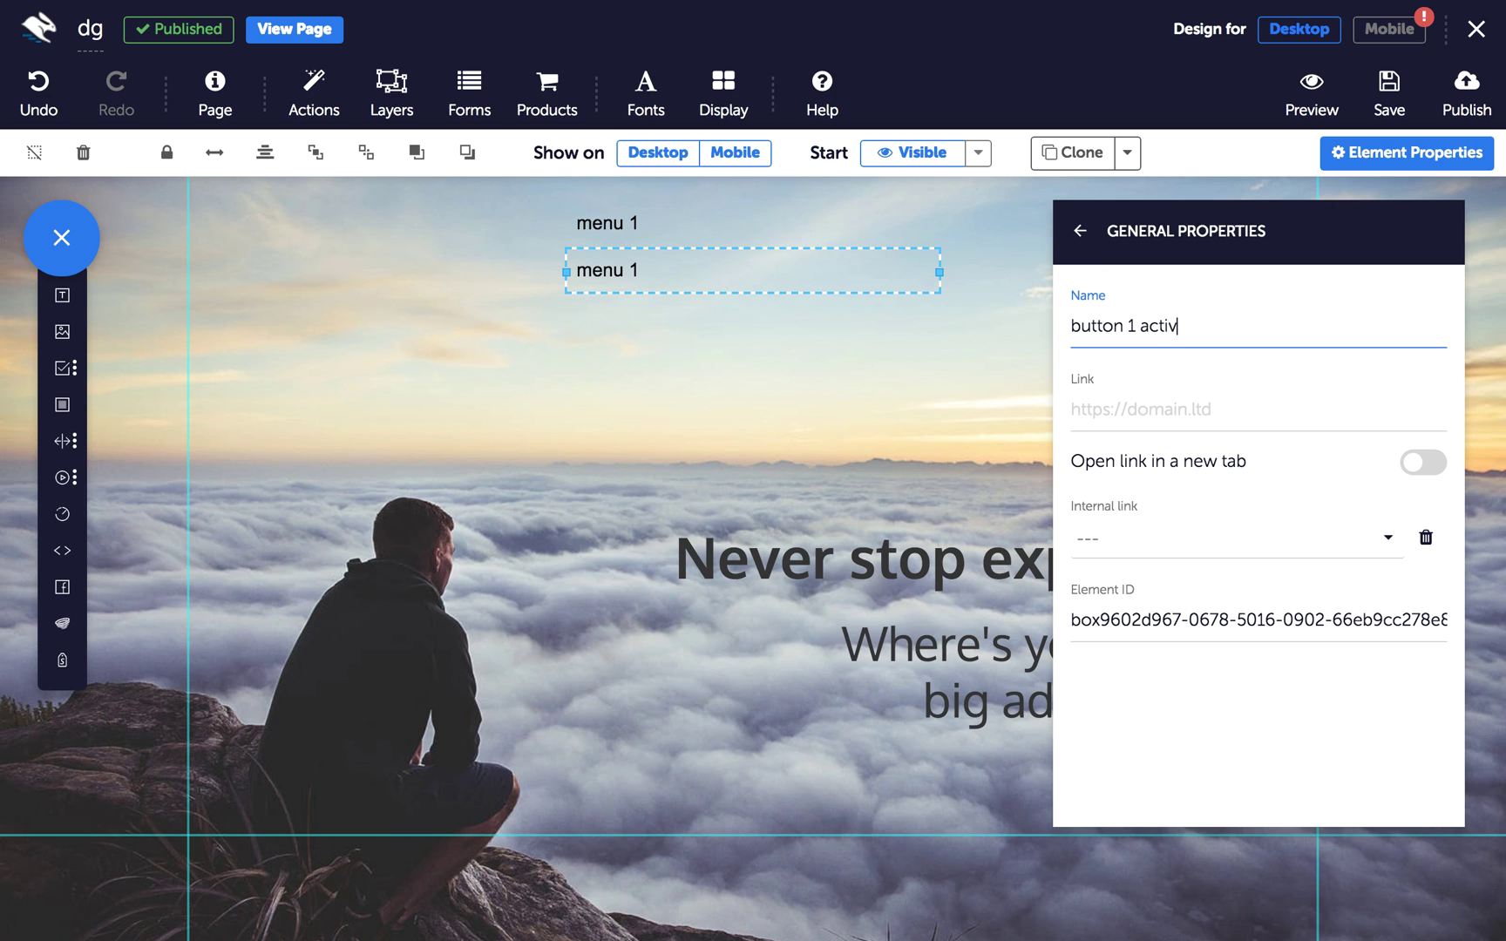
{"action": "left_click", "coordinate": [701, 223]}
{"action": "left_click", "coordinate": [701, 274]}
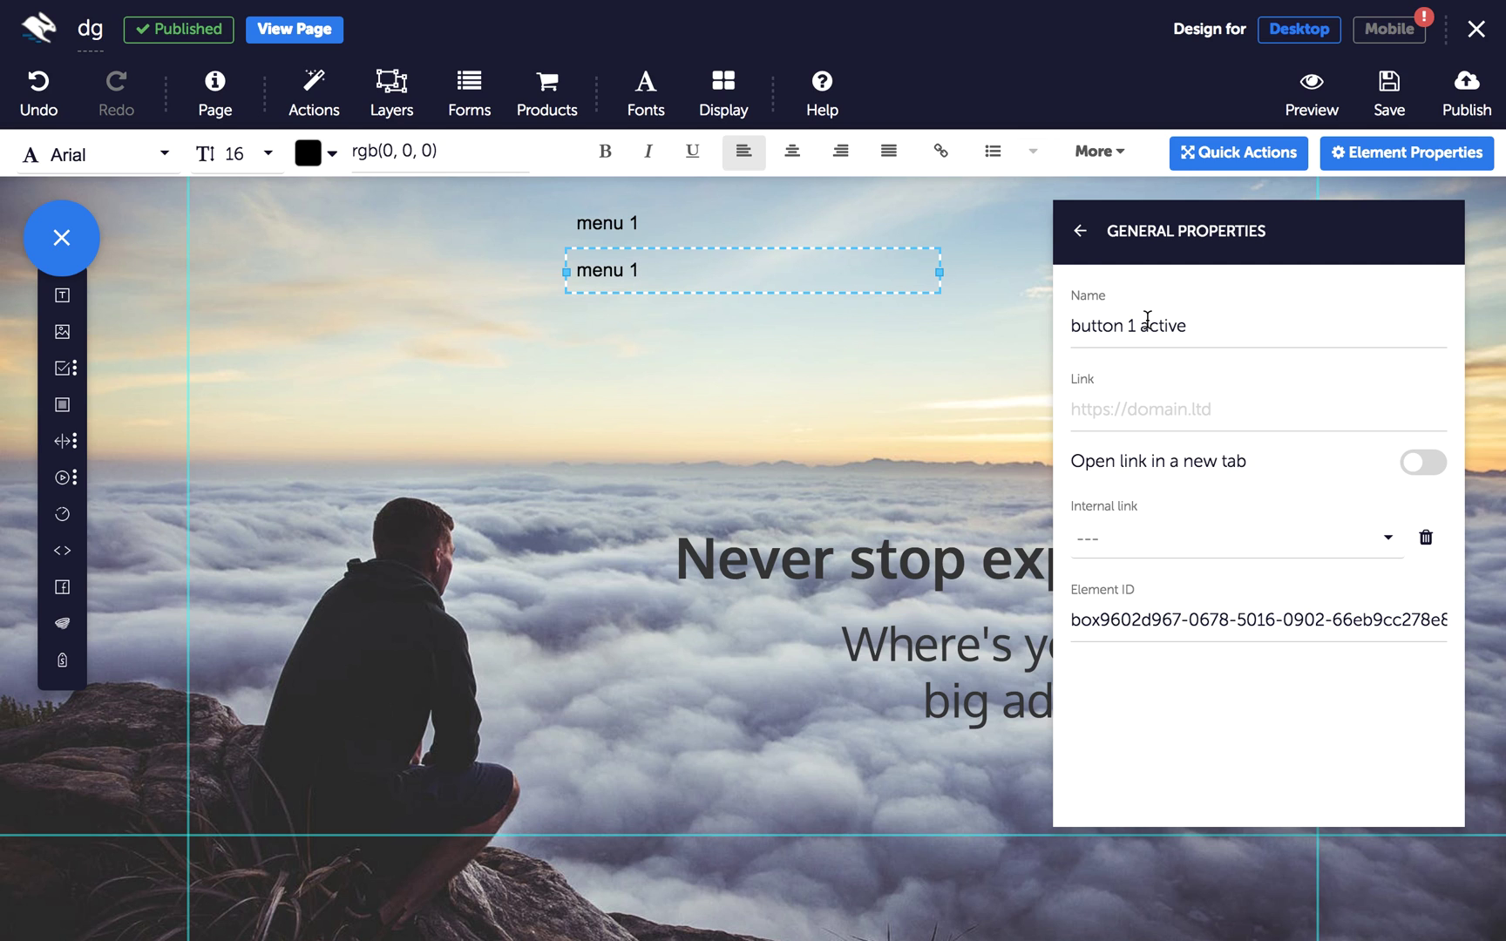
{"action": "left_click_drag", "start_coordinate": [646, 270], "coordinate": [575, 275]}
- Change the copied menu 1 text colour to green, rgb(79,143,95)
{"action": "left_click", "coordinate": [329, 154]}
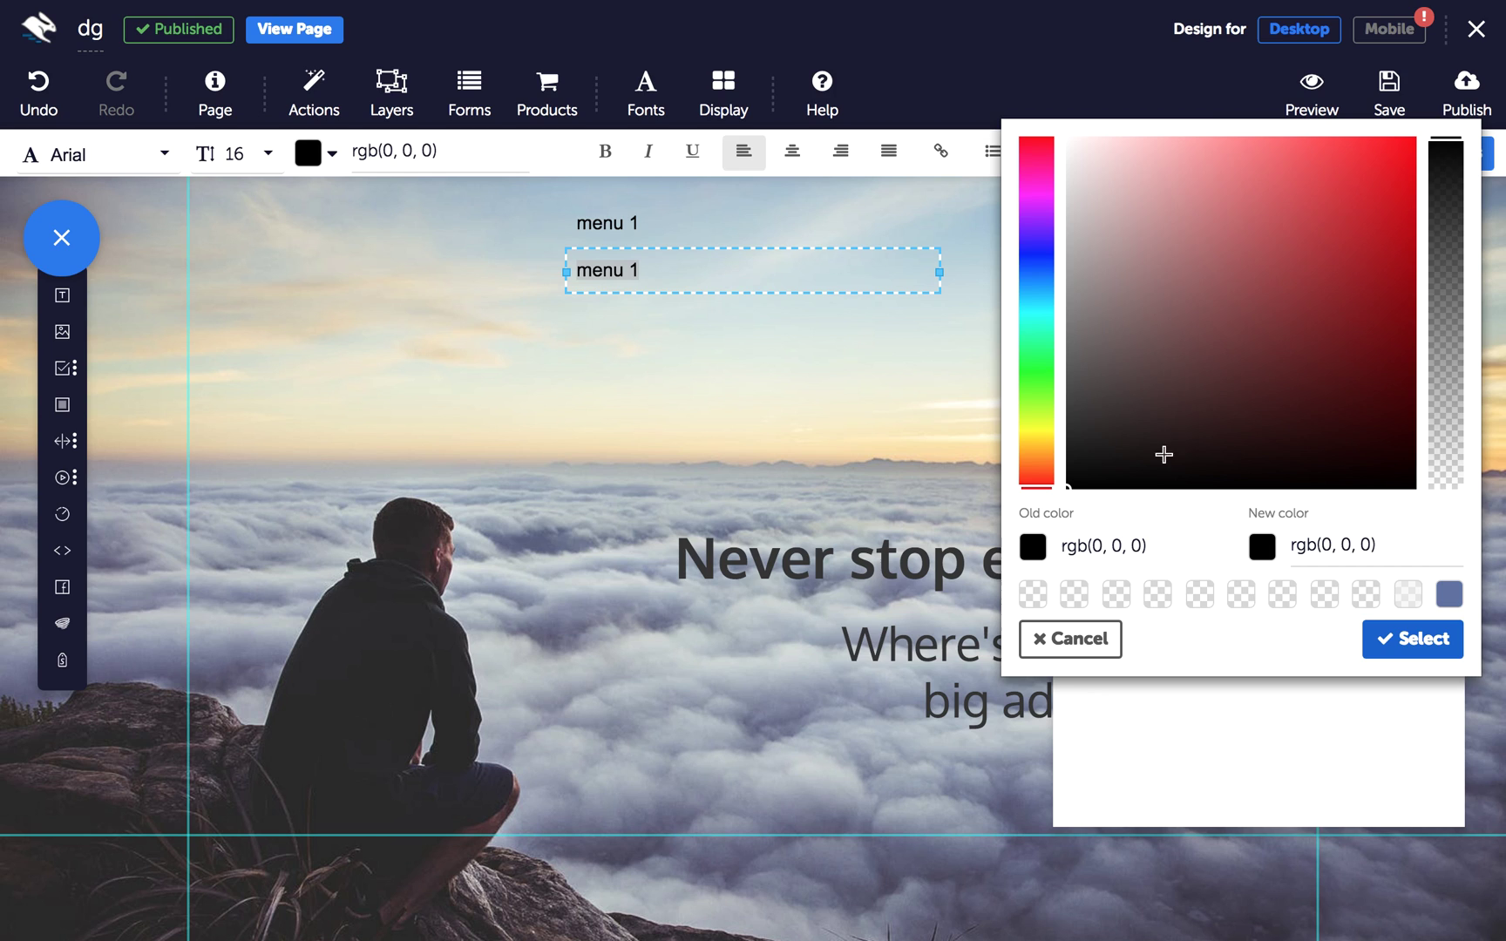
{"action": "left_click", "coordinate": [1040, 373]}
{"action": "left_click", "coordinate": [1041, 357]}
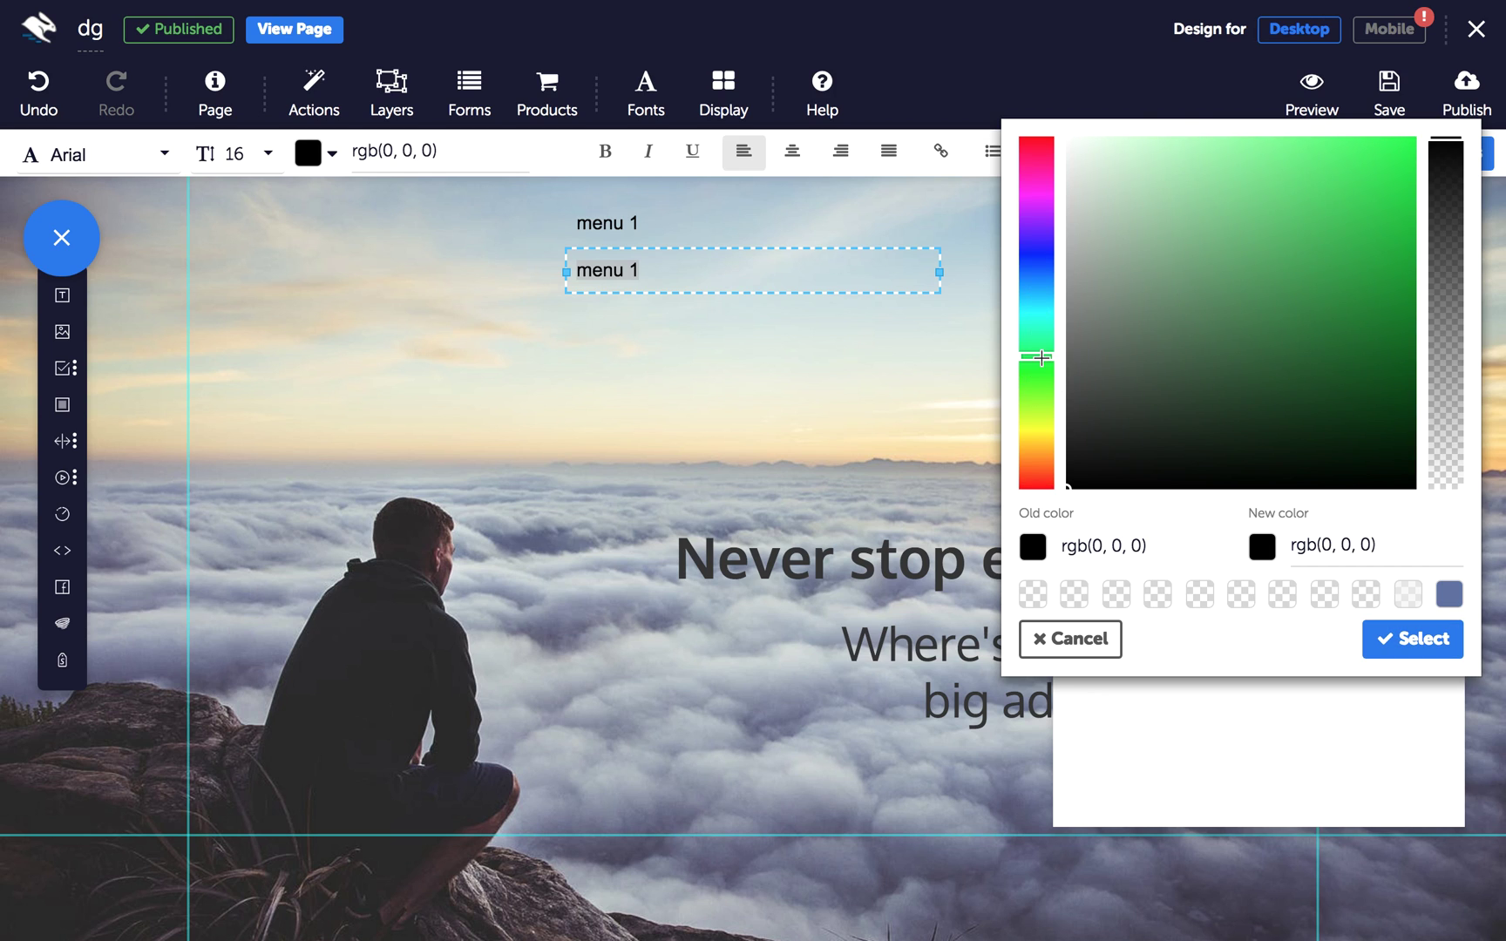
{"action": "left_click", "coordinate": [1229, 274]}
{"action": "left_click", "coordinate": [1232, 249]}
{"action": "left_click", "coordinate": [1224, 294]}
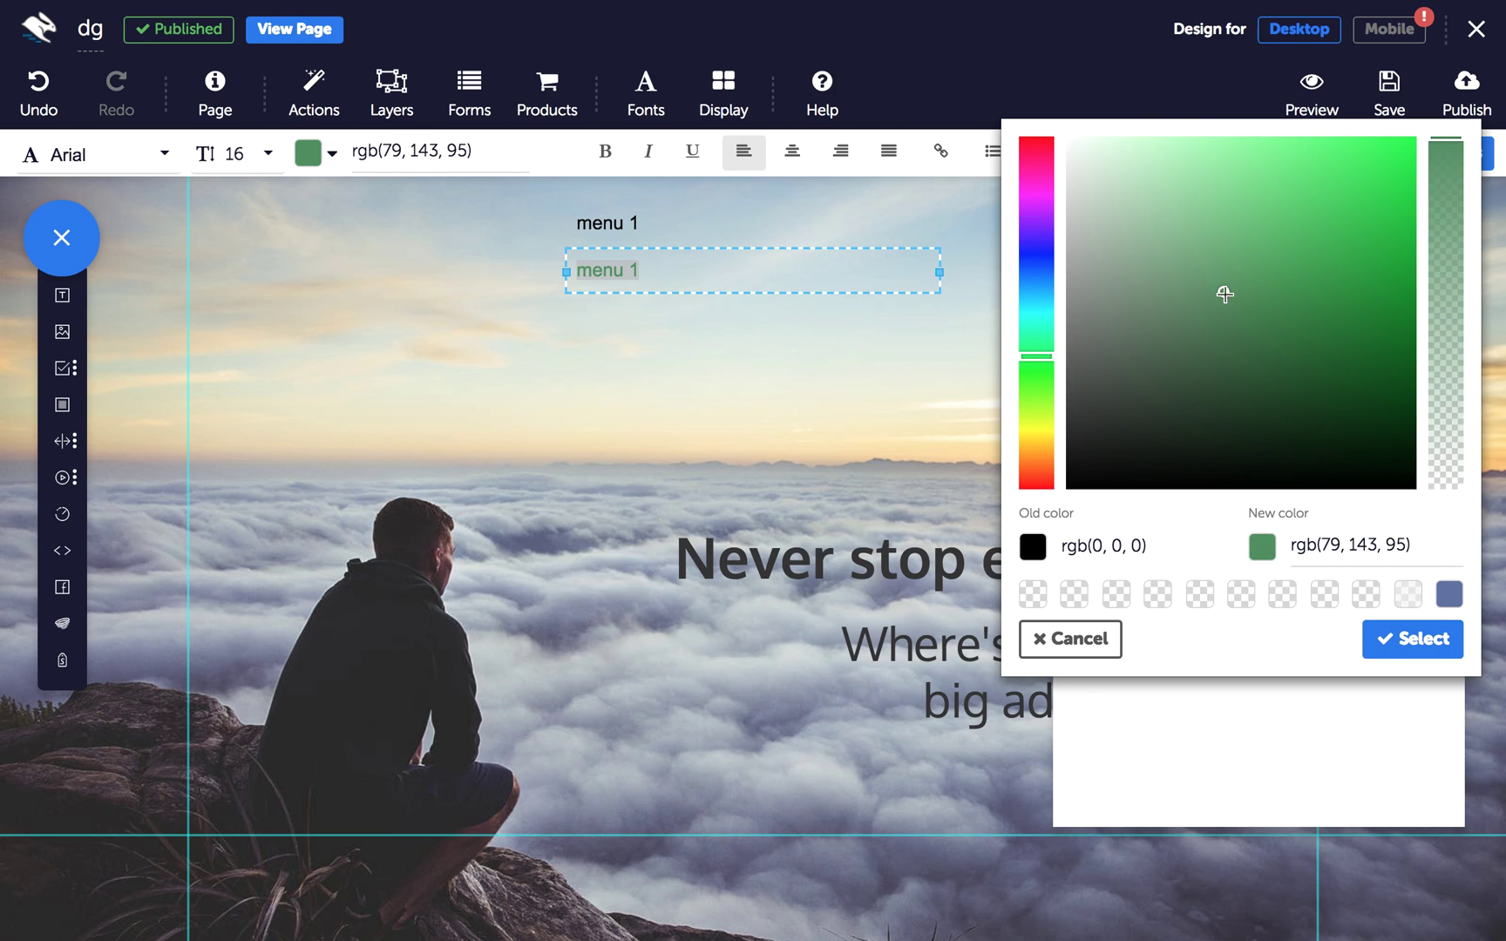
{"action": "left_click", "coordinate": [1385, 640]}
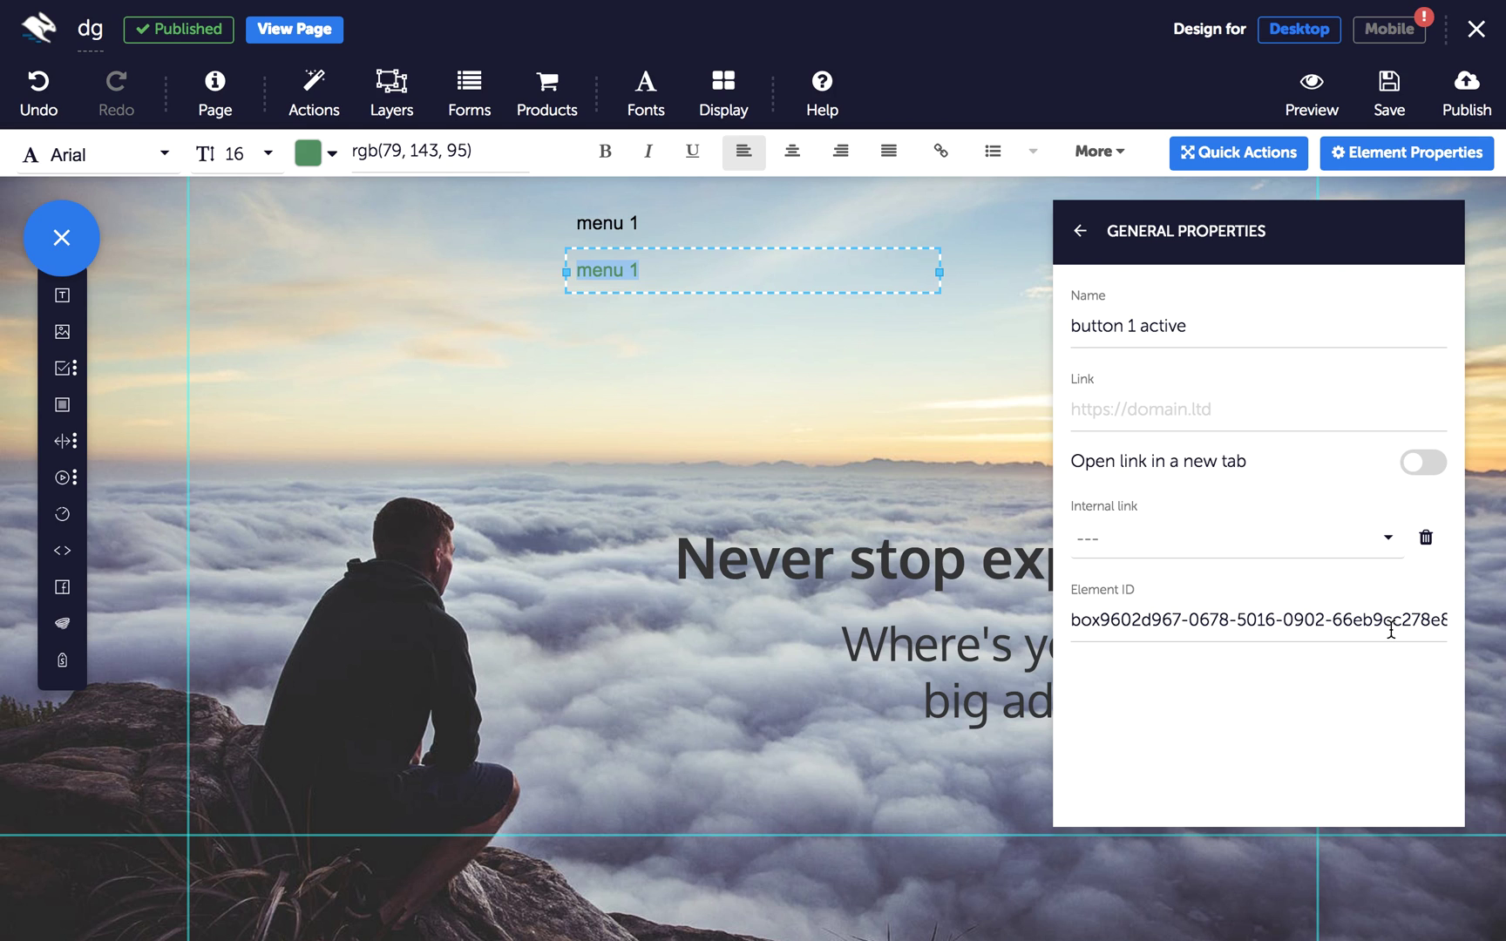
- Set the green copy to start hidden and move it beside the original menu 1
{"action": "left_click", "coordinate": [792, 258]}
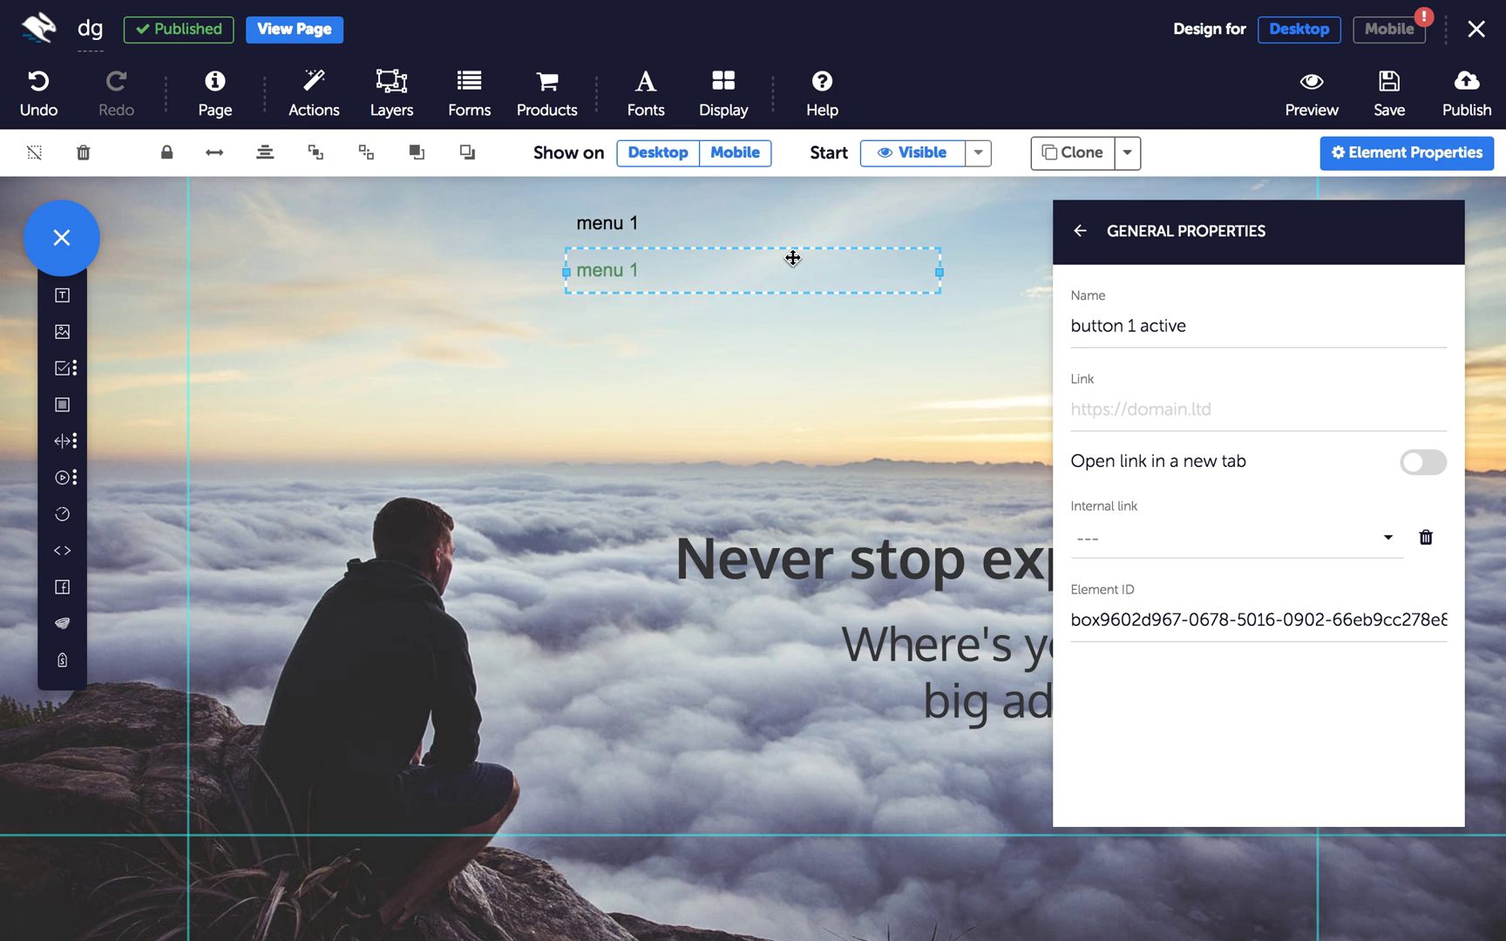
{"action": "left_click", "coordinate": [977, 153]}
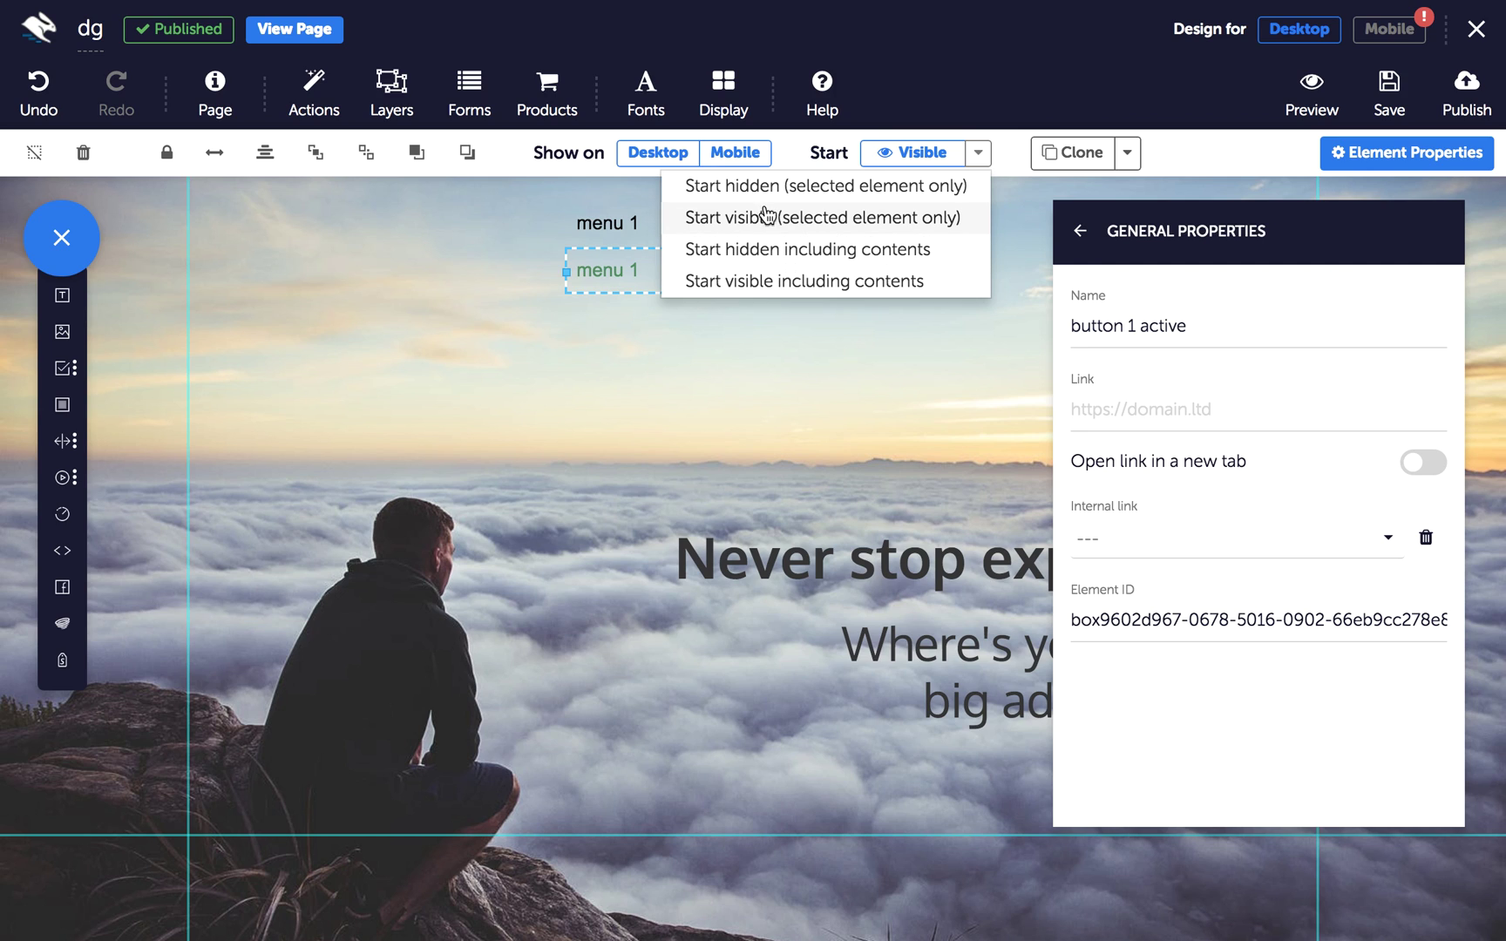
{"action": "left_click", "coordinate": [813, 199]}
{"action": "left_click_drag", "start_coordinate": [706, 244], "coordinate": [699, 212]}
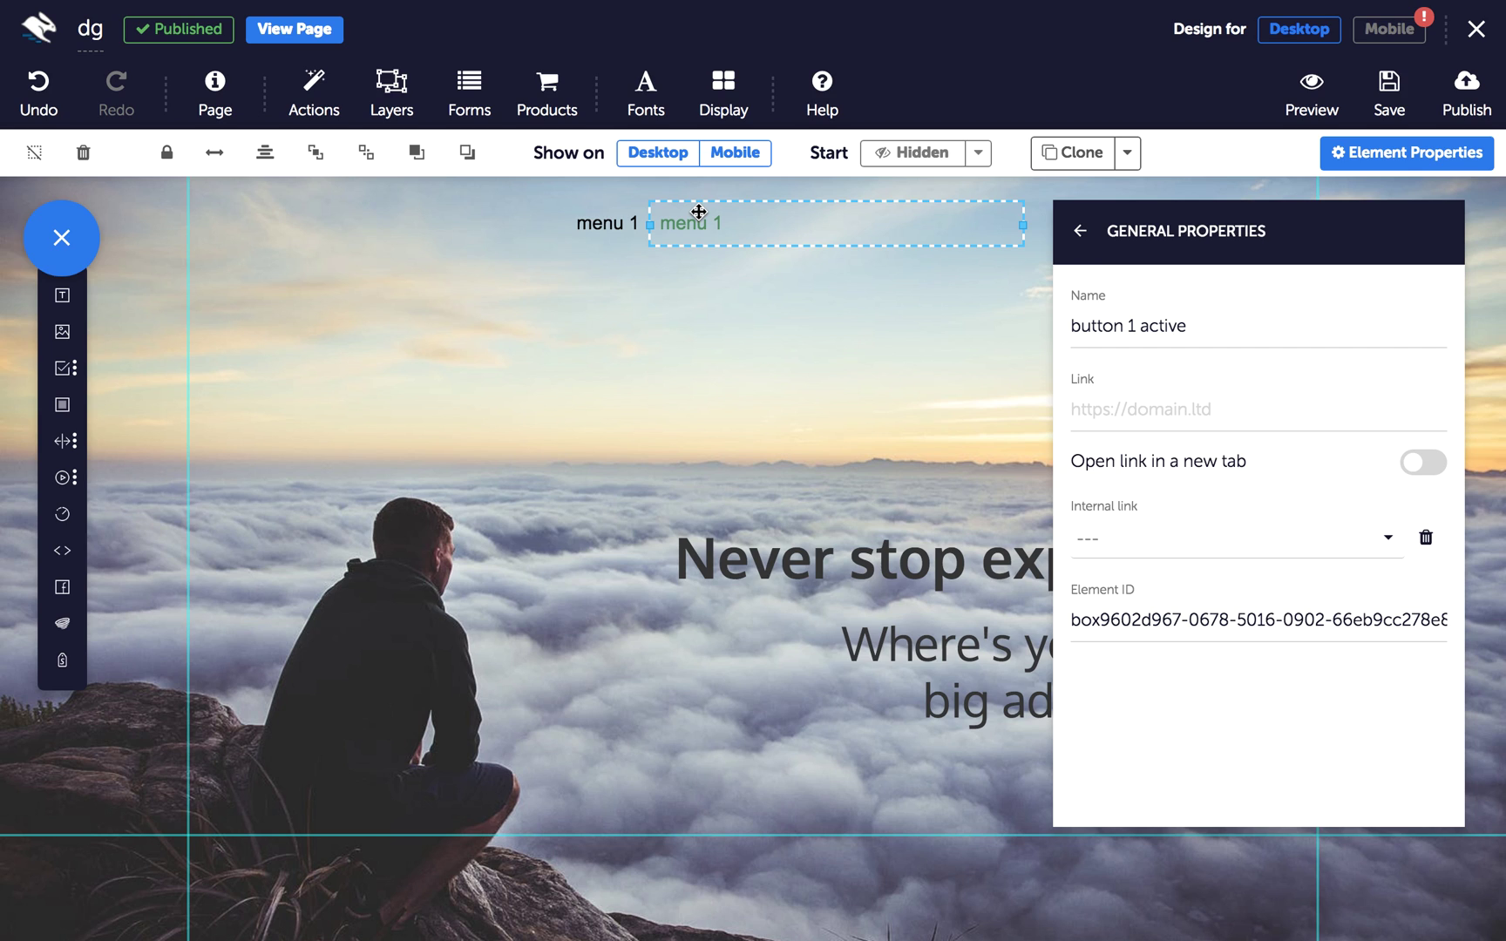
- Add a panel, shrink it to a small box, and place it beneath the menu 1 buttons
{"action": "left_click", "coordinate": [62, 407]}
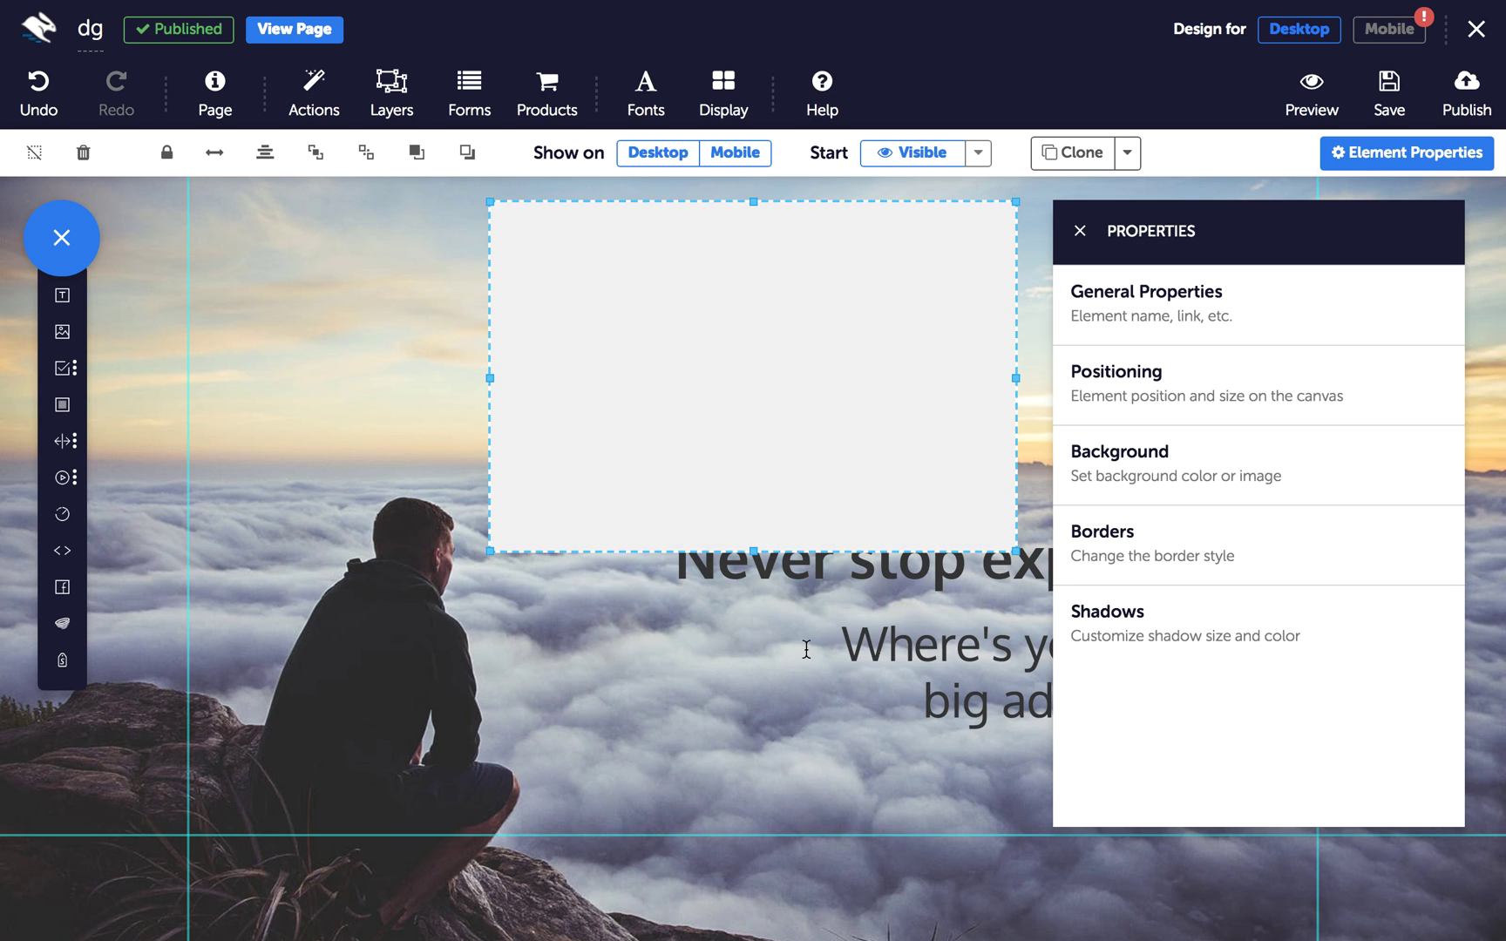
{"action": "left_click_drag", "start_coordinate": [1013, 553], "coordinate": [668, 316]}
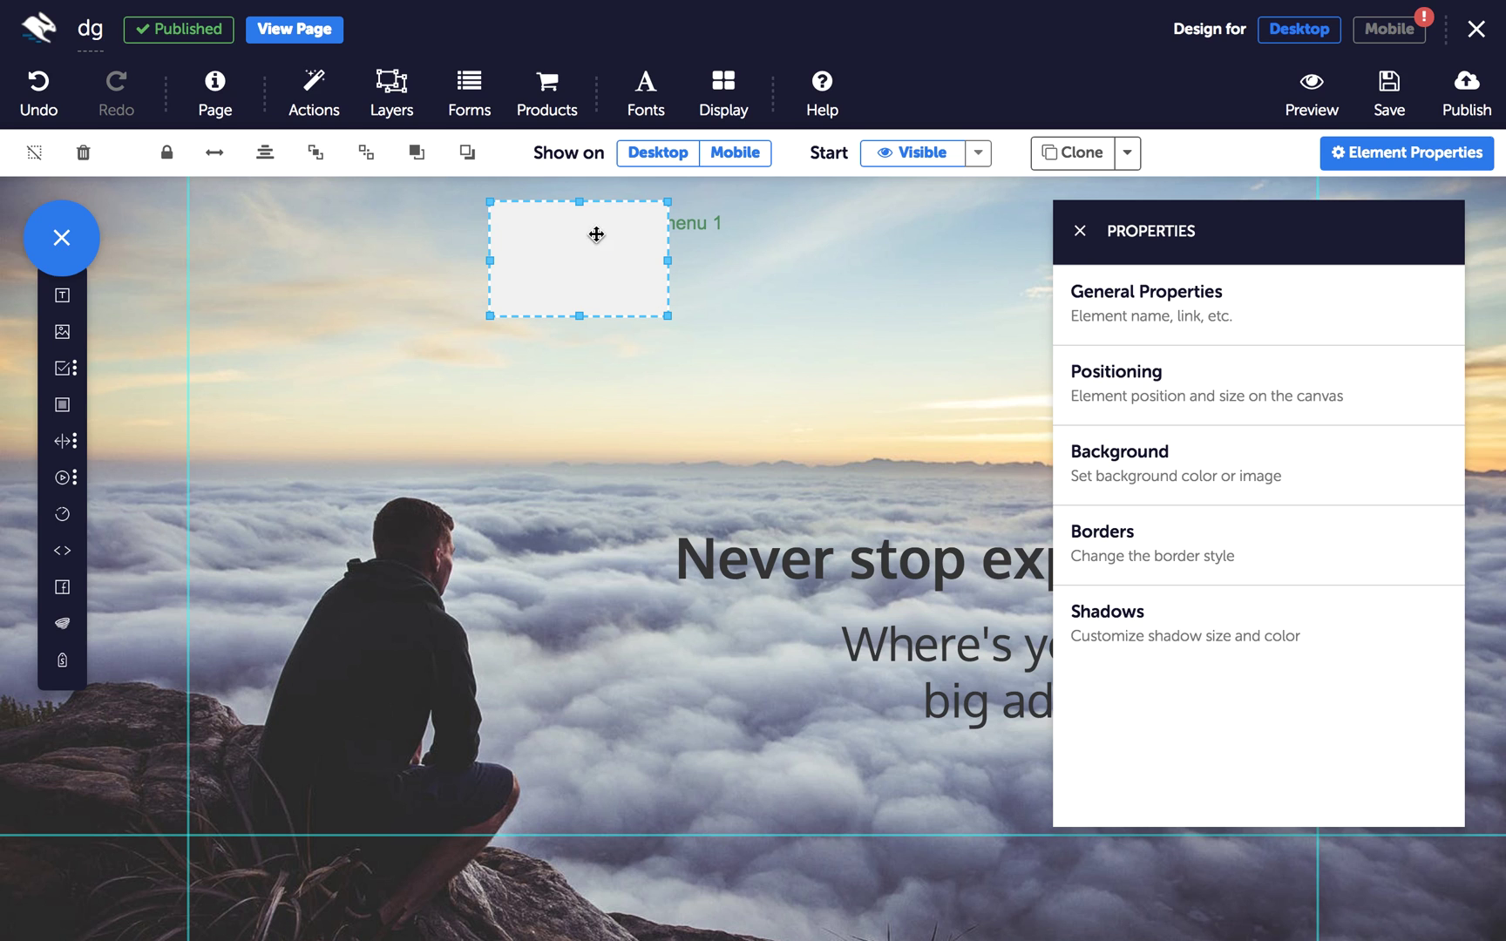
{"action": "left_click_drag", "start_coordinate": [549, 226], "coordinate": [635, 266]}
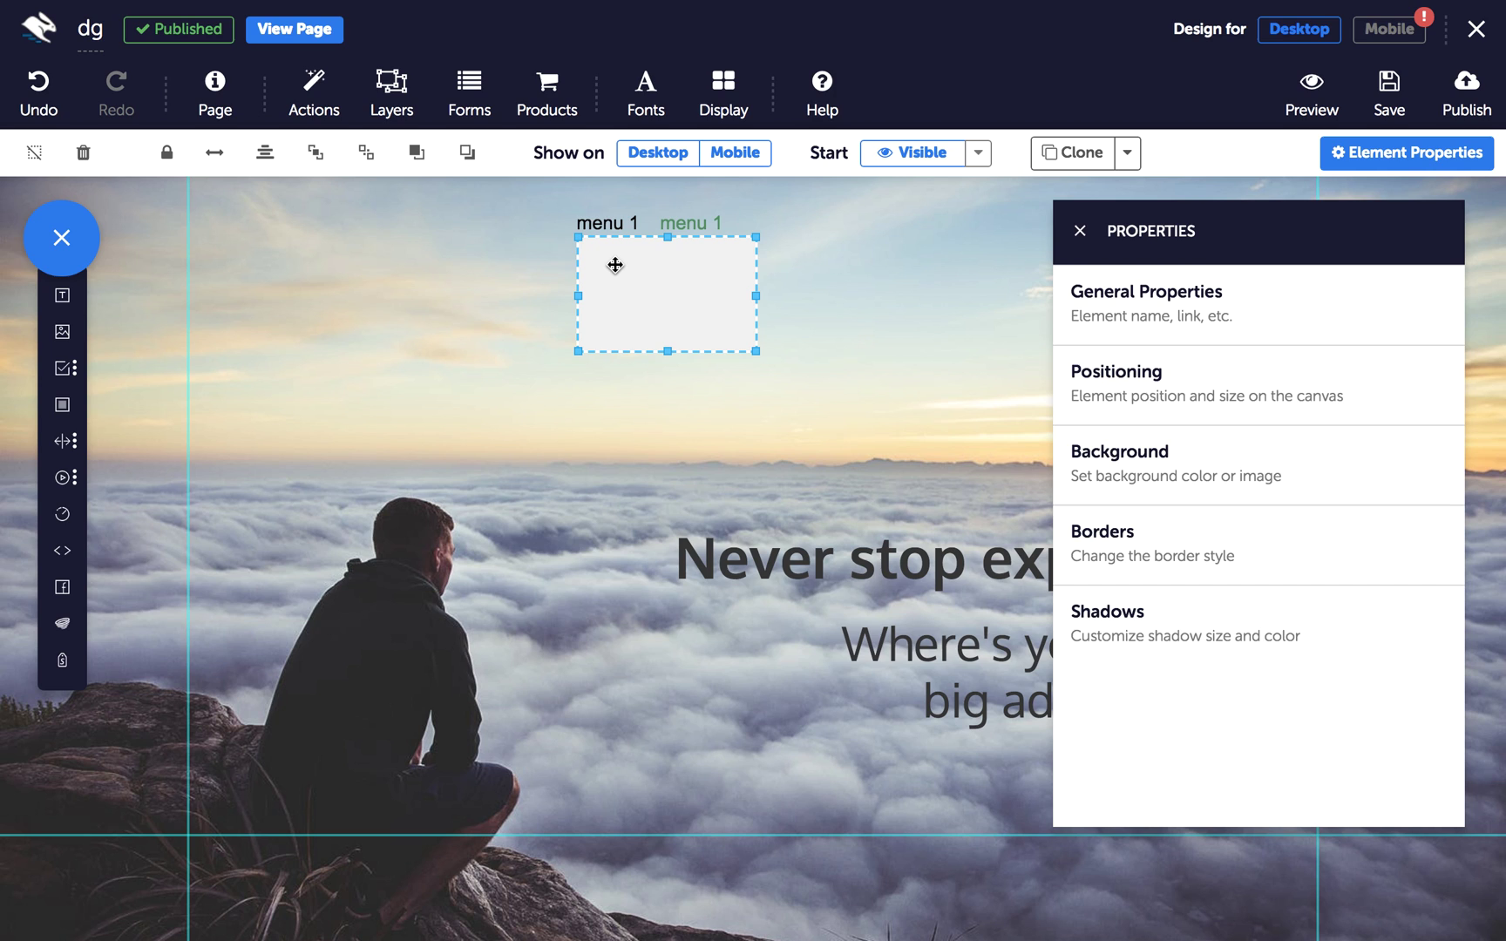
- Put two text items, 'Link1' and 'Link2', inside the panel
{"action": "left_click", "coordinate": [591, 228]}
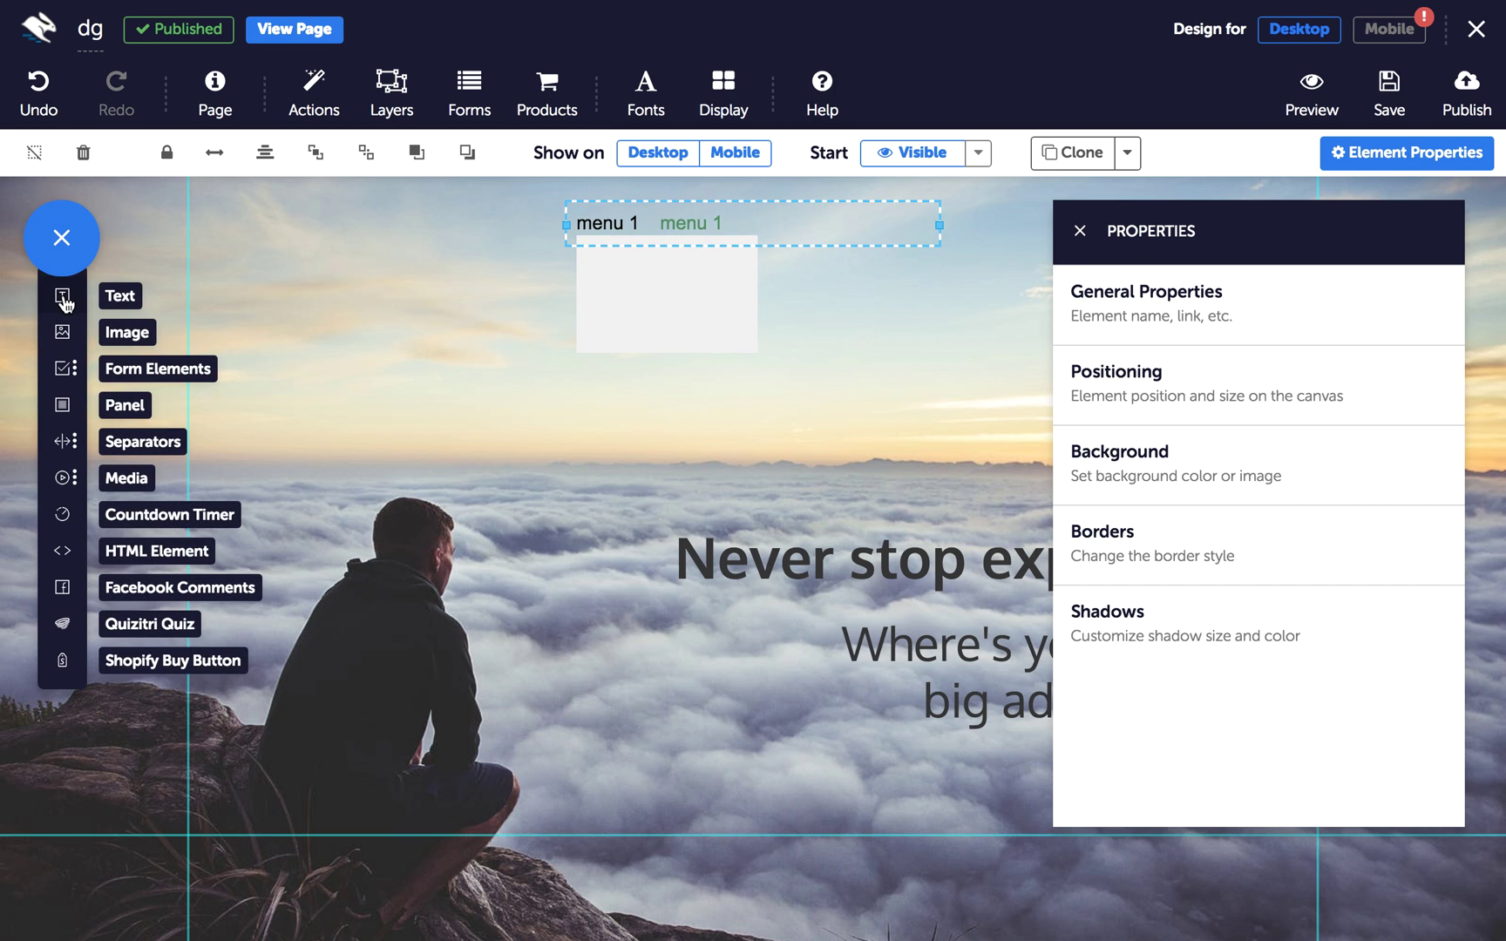
{"action": "left_click_drag", "start_coordinate": [619, 221], "coordinate": [629, 256]}
{"action": "double_click", "coordinate": [645, 275]}
{"action": "type", "text": "L"}
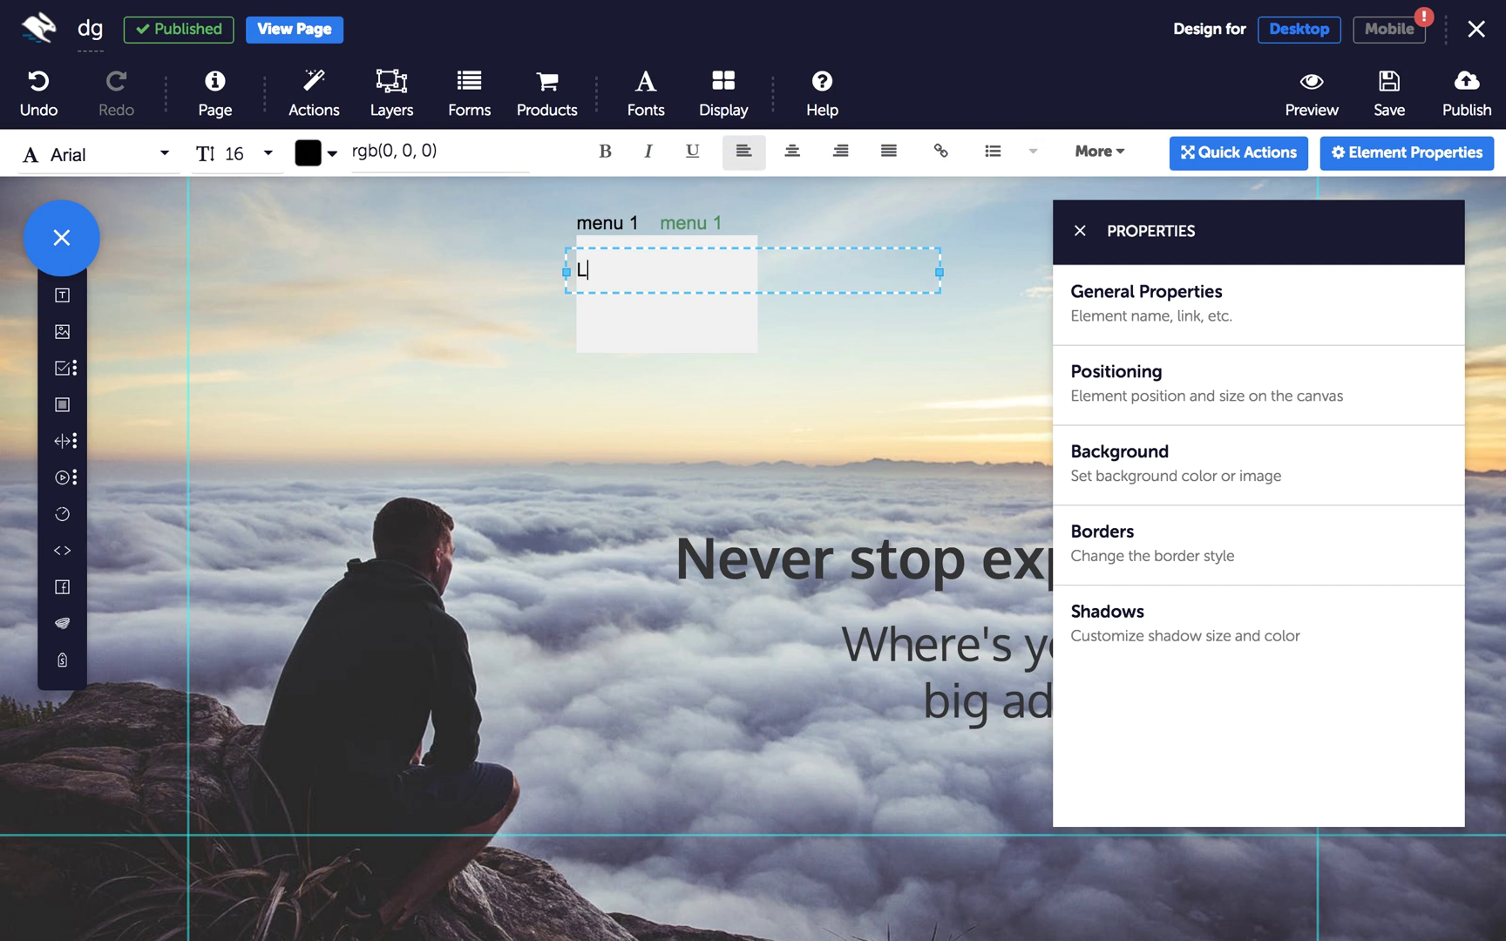
{"action": "type", "text": "ink1"}
{"action": "left_click_drag", "start_coordinate": [940, 272], "coordinate": [645, 318]}
{"action": "double_click", "coordinate": [645, 317]}
{"action": "key", "text": "BackSpace"}
{"action": "type", "text": "2"}
{"action": "left_click", "coordinate": [707, 287]}
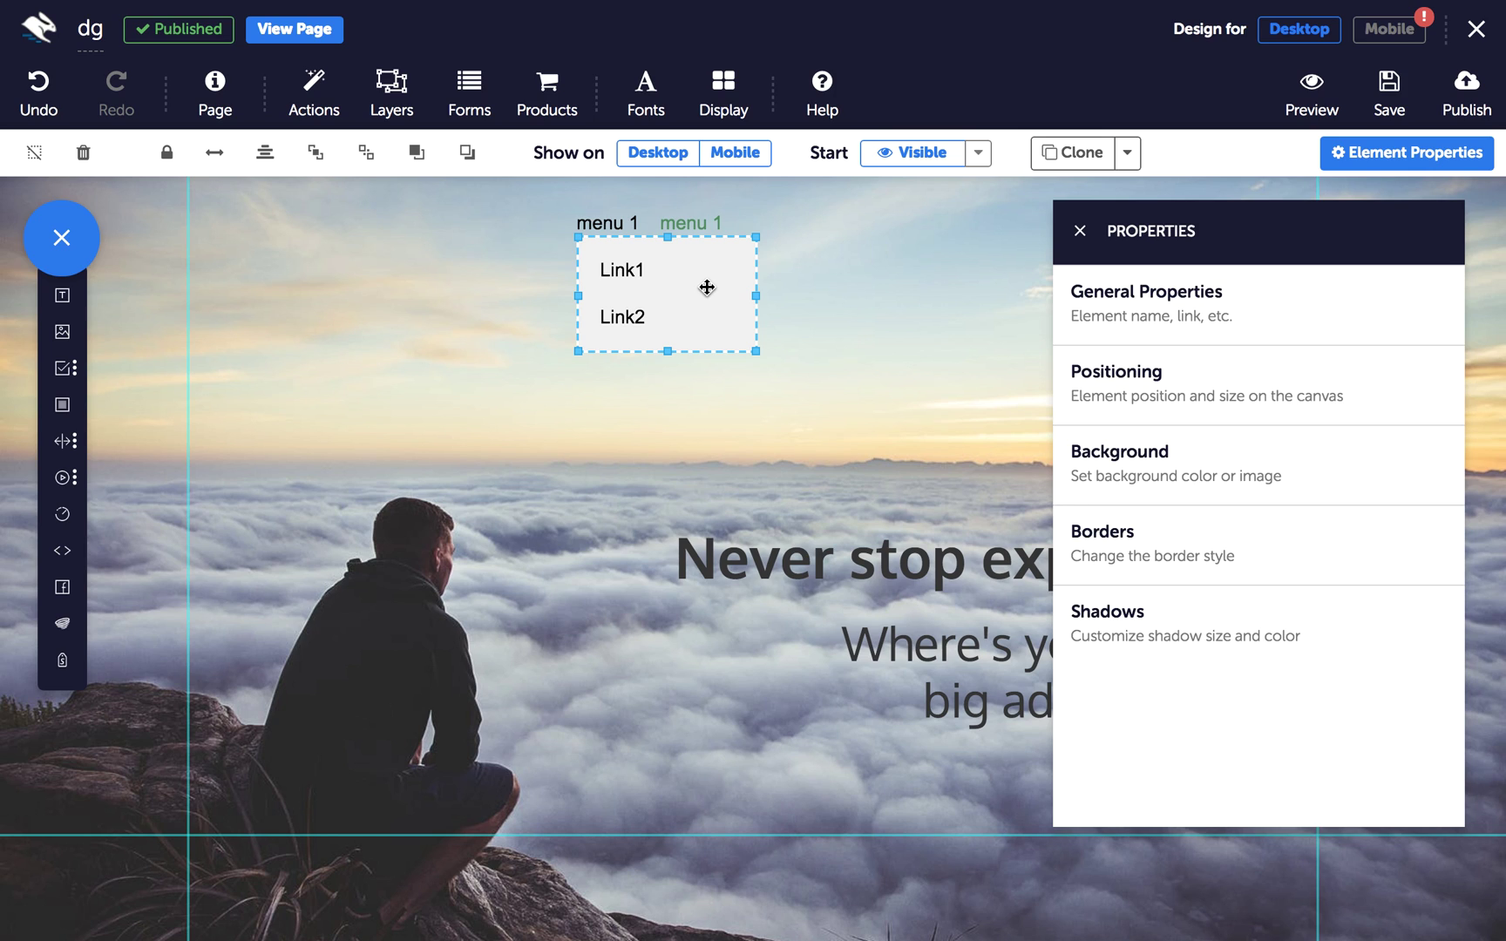
{"action": "left_click", "coordinate": [1239, 296]}
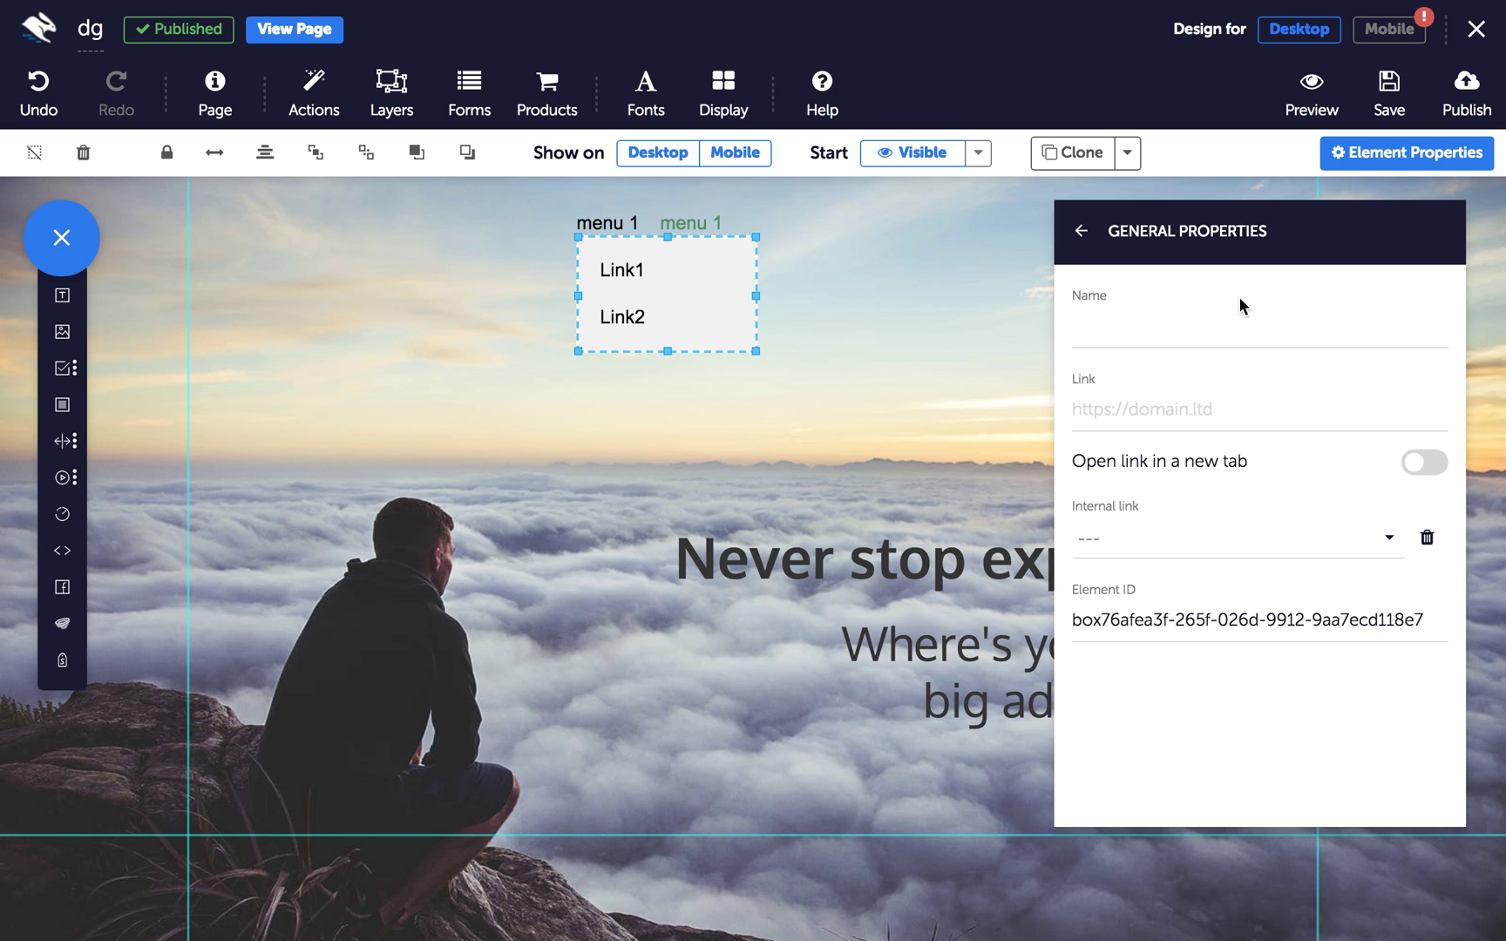
- Name the link panel 'menu1' and set it to start hidden including contents
{"action": "left_click", "coordinate": [1226, 336]}
{"action": "type", "text": "menu1"}
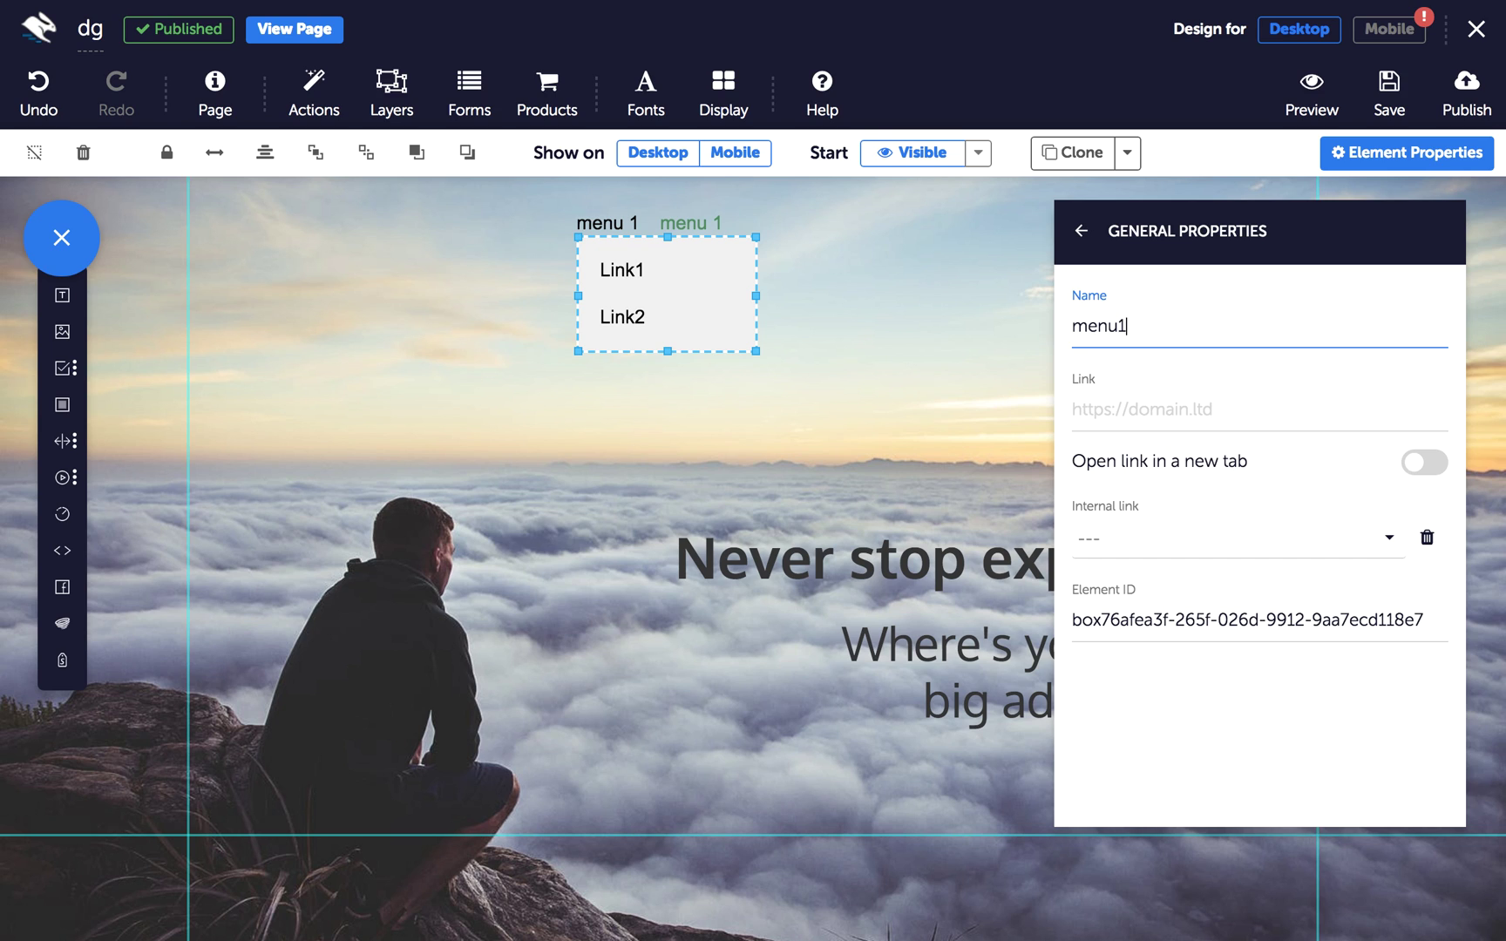
{"action": "left_click", "coordinate": [980, 165]}
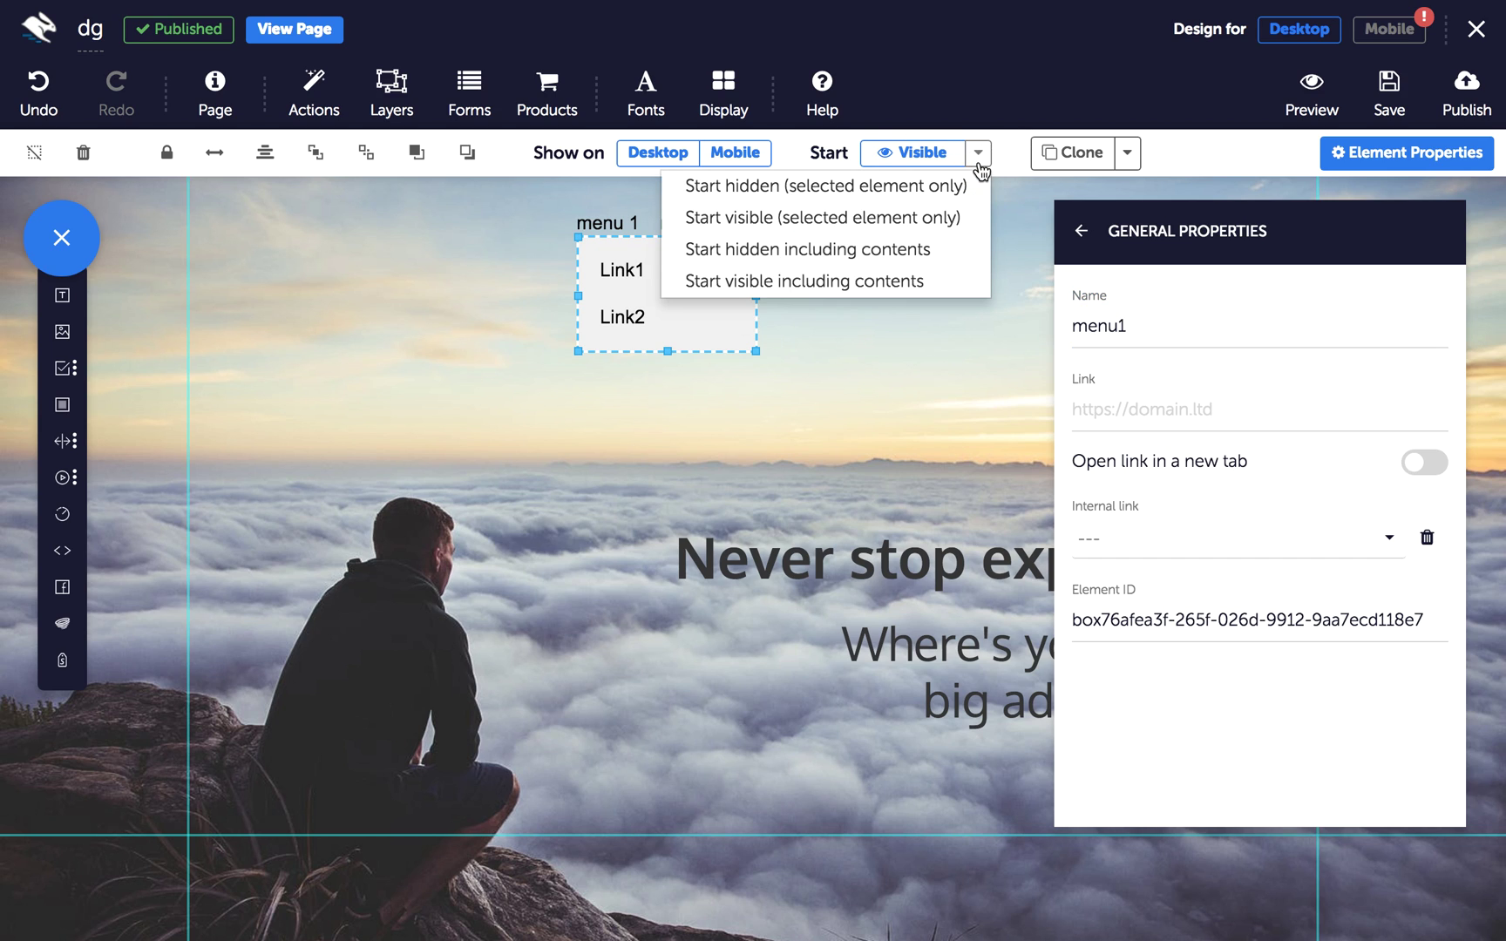
{"action": "left_click", "coordinate": [843, 251]}
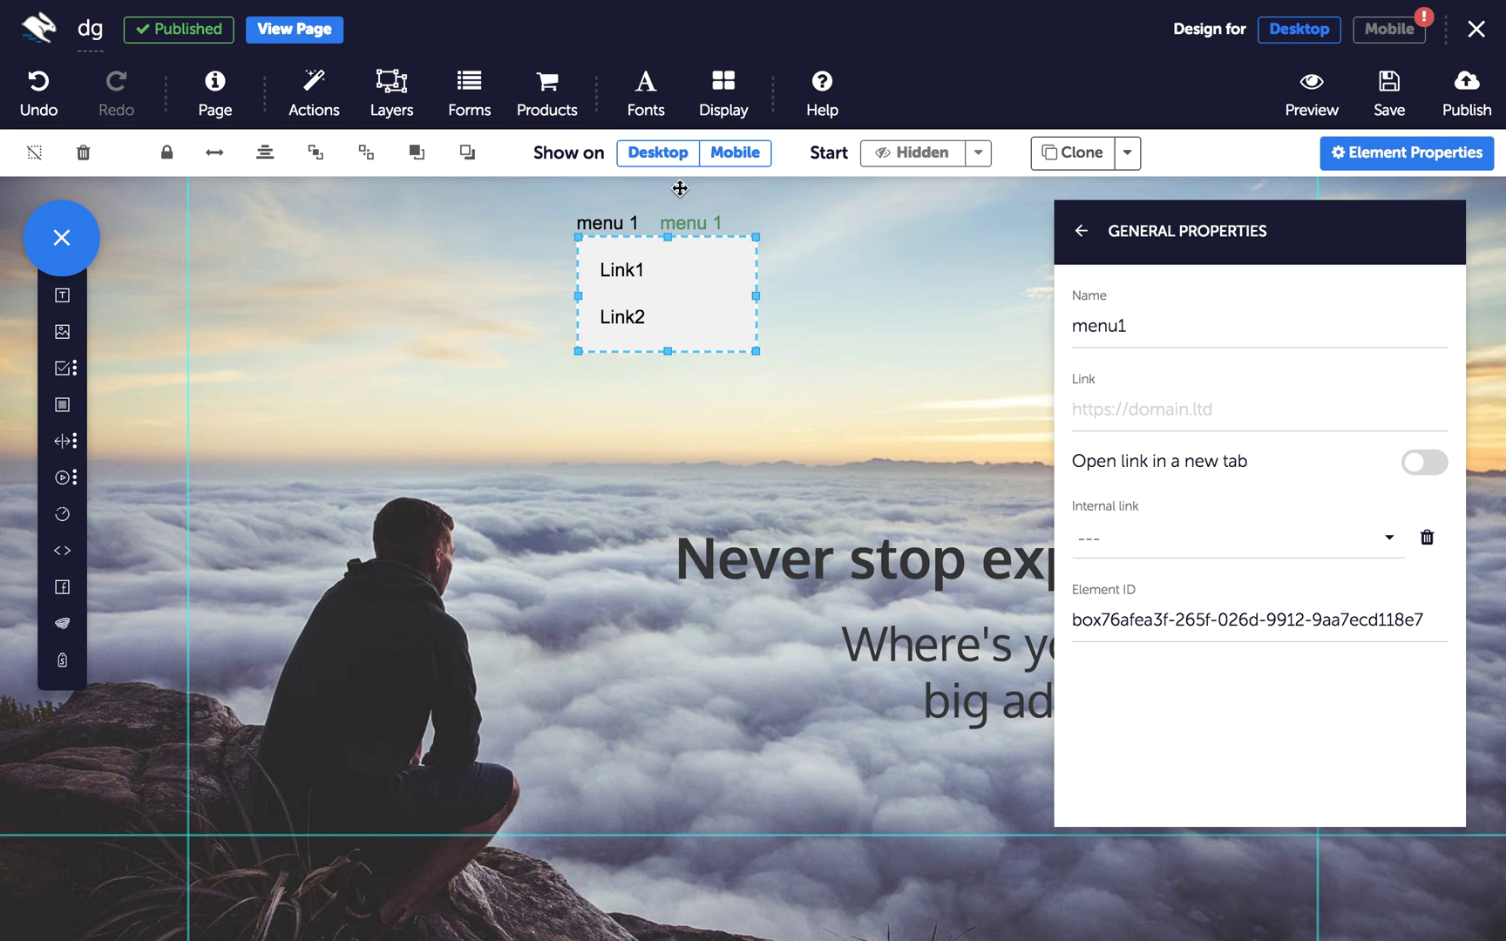
- Select the black menu 1 button (button 1 inactive)
{"action": "left_click", "coordinate": [608, 220]}
{"action": "left_click", "coordinate": [608, 218]}
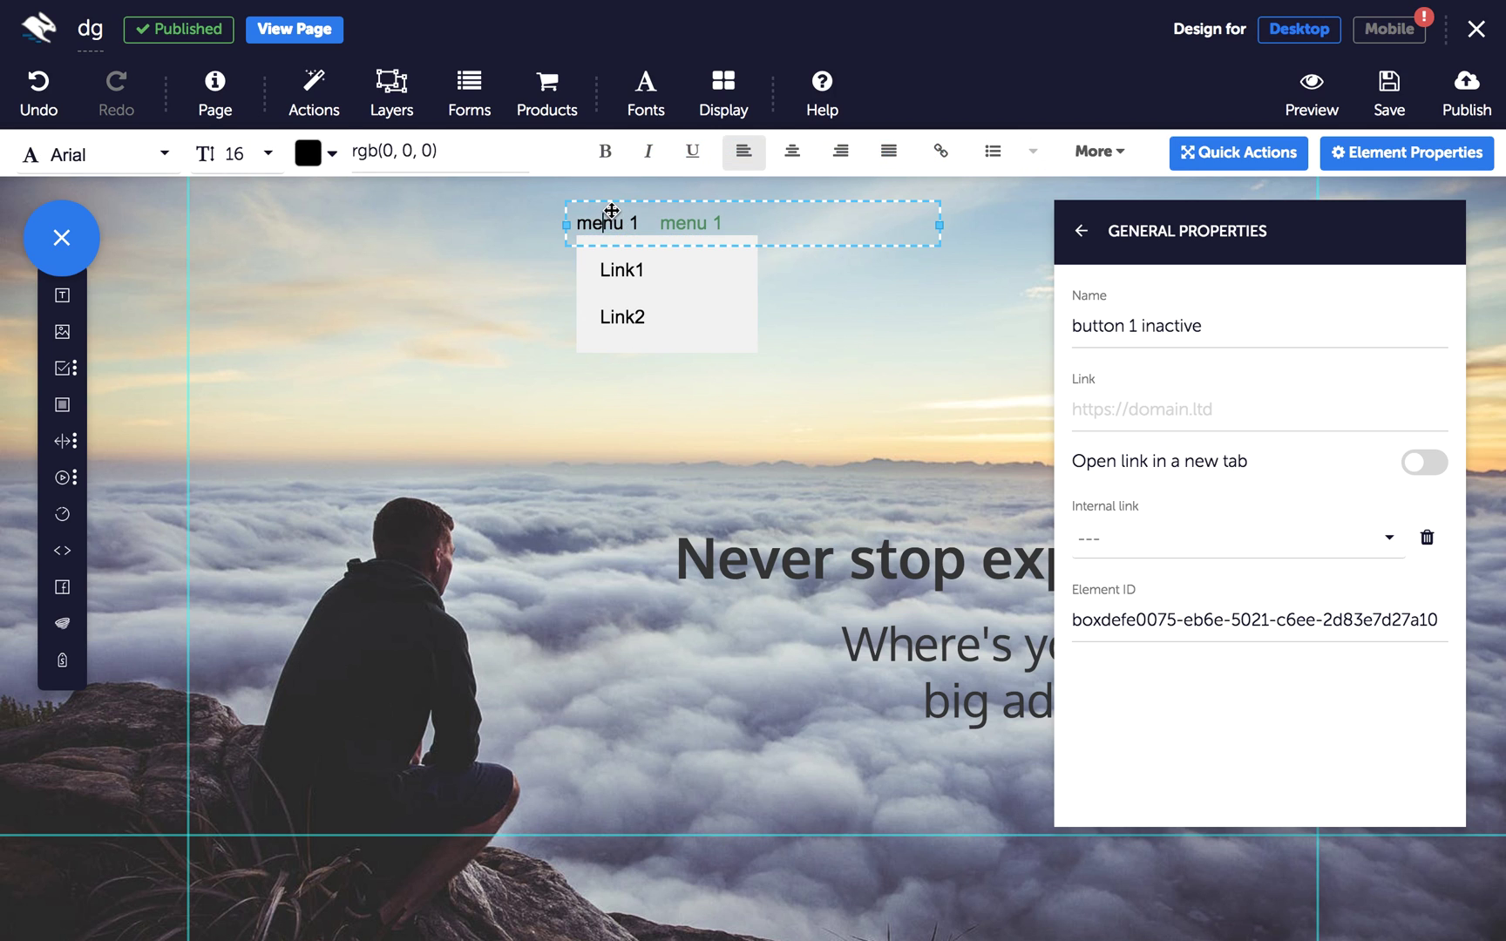
{"action": "left_click", "coordinate": [611, 210]}
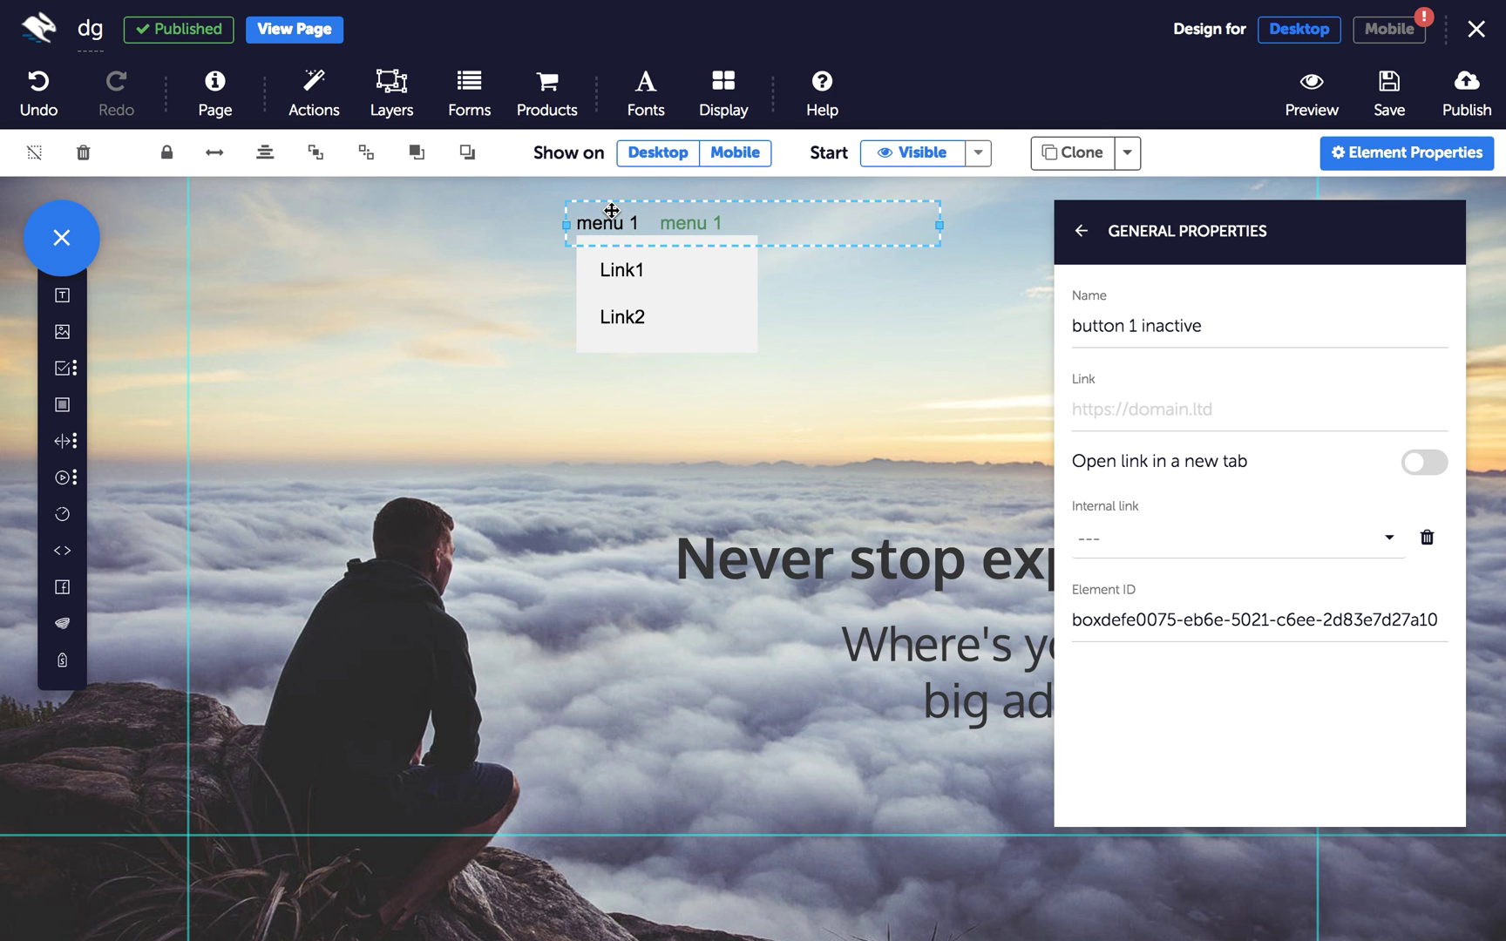
- In Triggers & Behaviors, add a click trigger that shows menu1 with its contents
{"action": "left_click", "coordinate": [334, 124]}
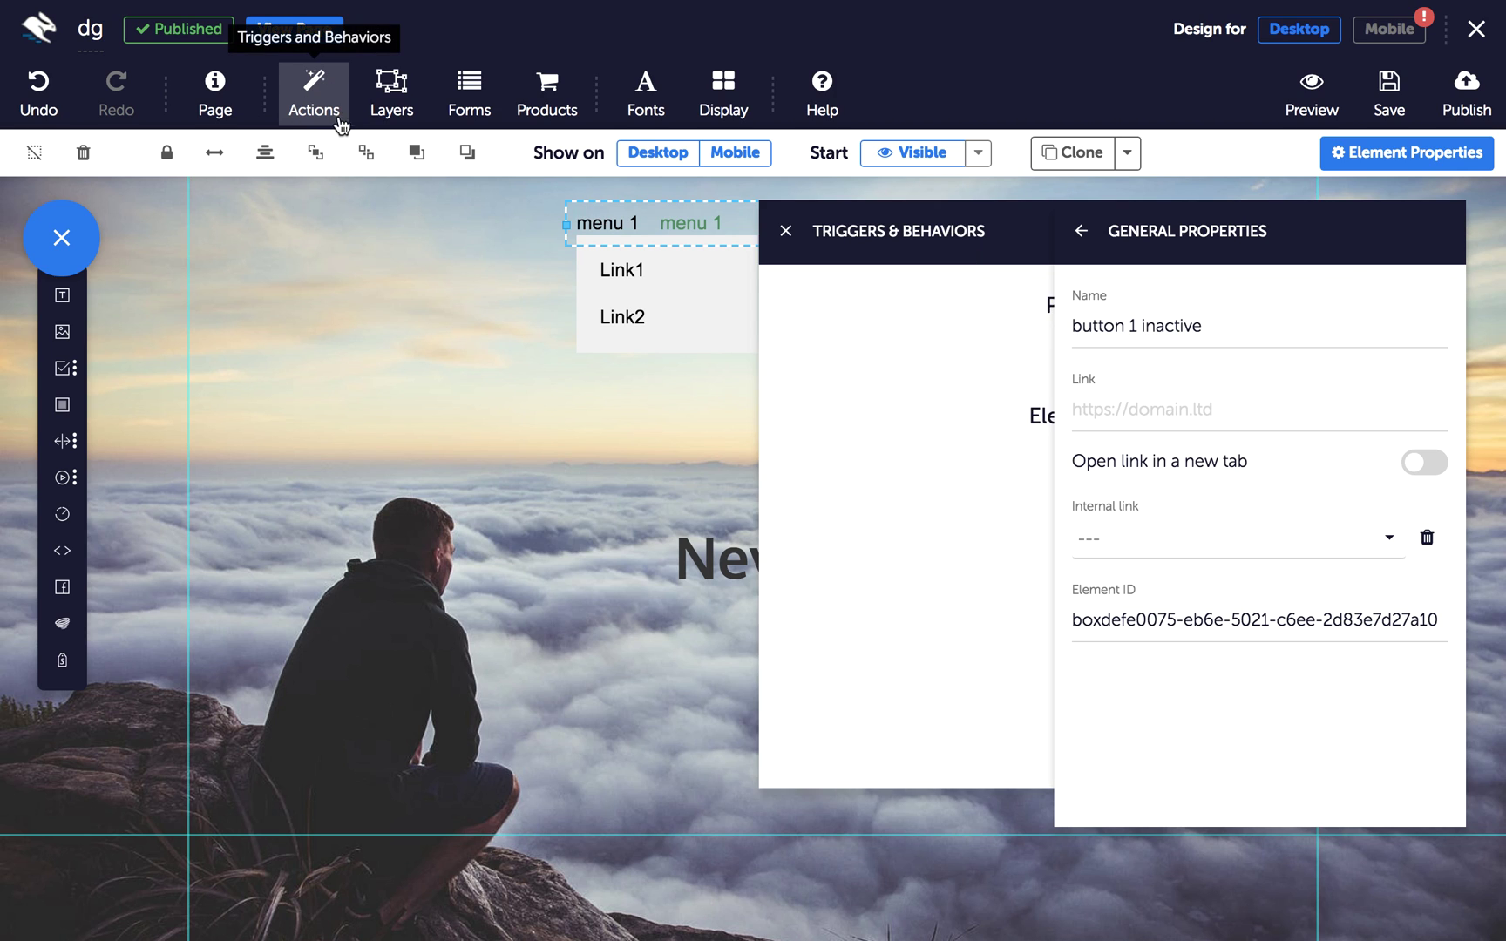
{"action": "left_click", "coordinate": [1410, 159]}
{"action": "mouse_move", "coordinate": [1192, 237]}
{"action": "left_mouse_down"}
{"action": "mouse_move", "coordinate": [1160, 255]}
{"action": "mouse_move", "coordinate": [1166, 237]}
{"action": "left_mouse_up"}
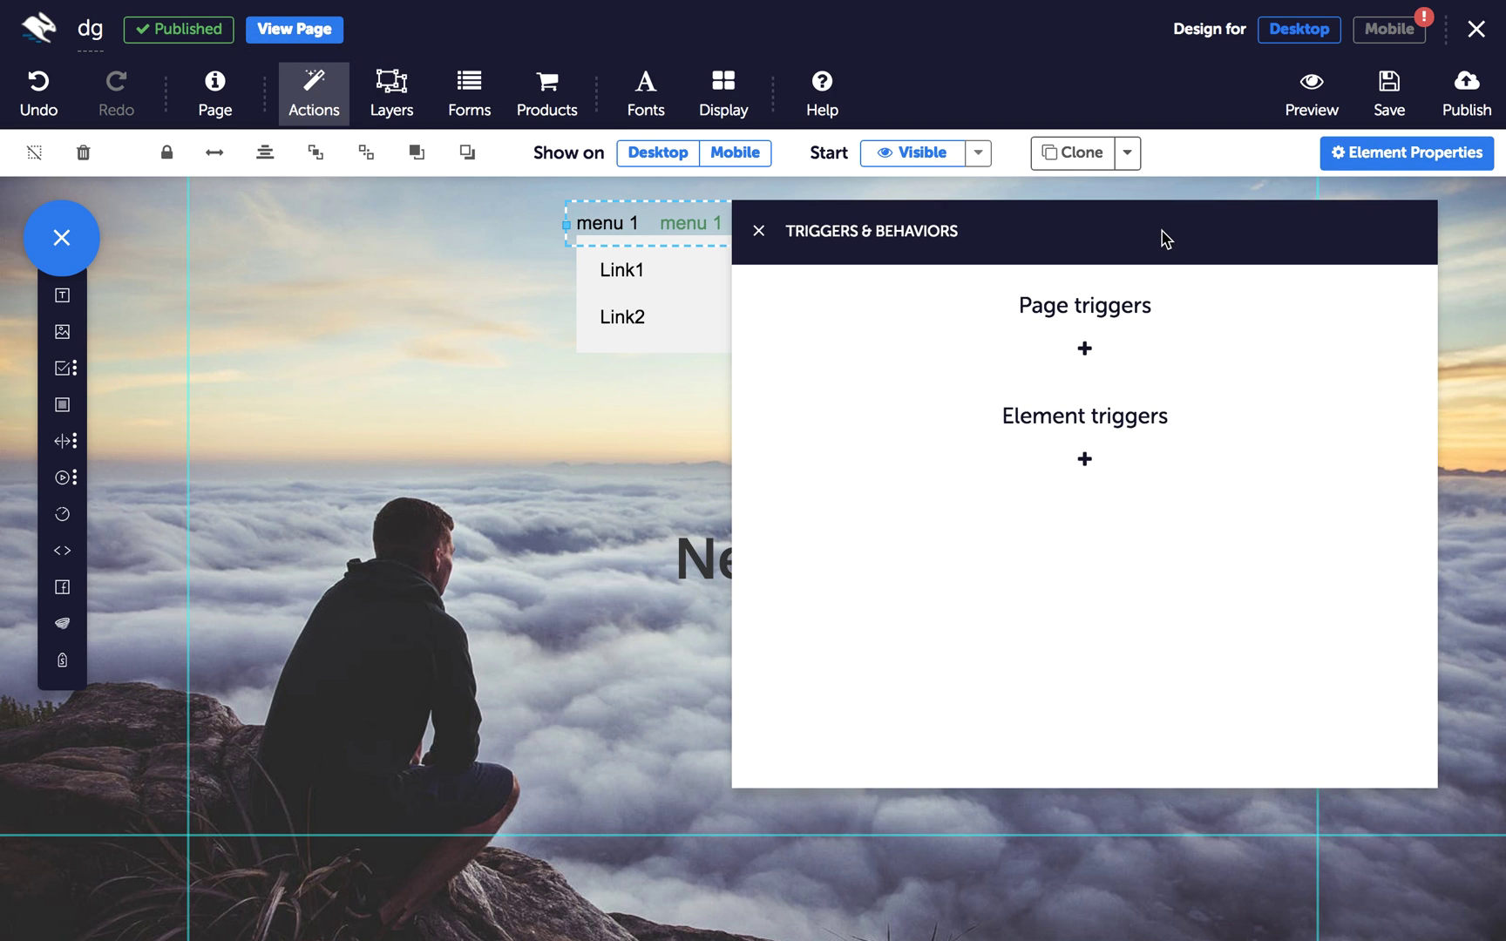
{"action": "left_click", "coordinate": [1085, 459]}
{"action": "left_click", "coordinate": [835, 481]}
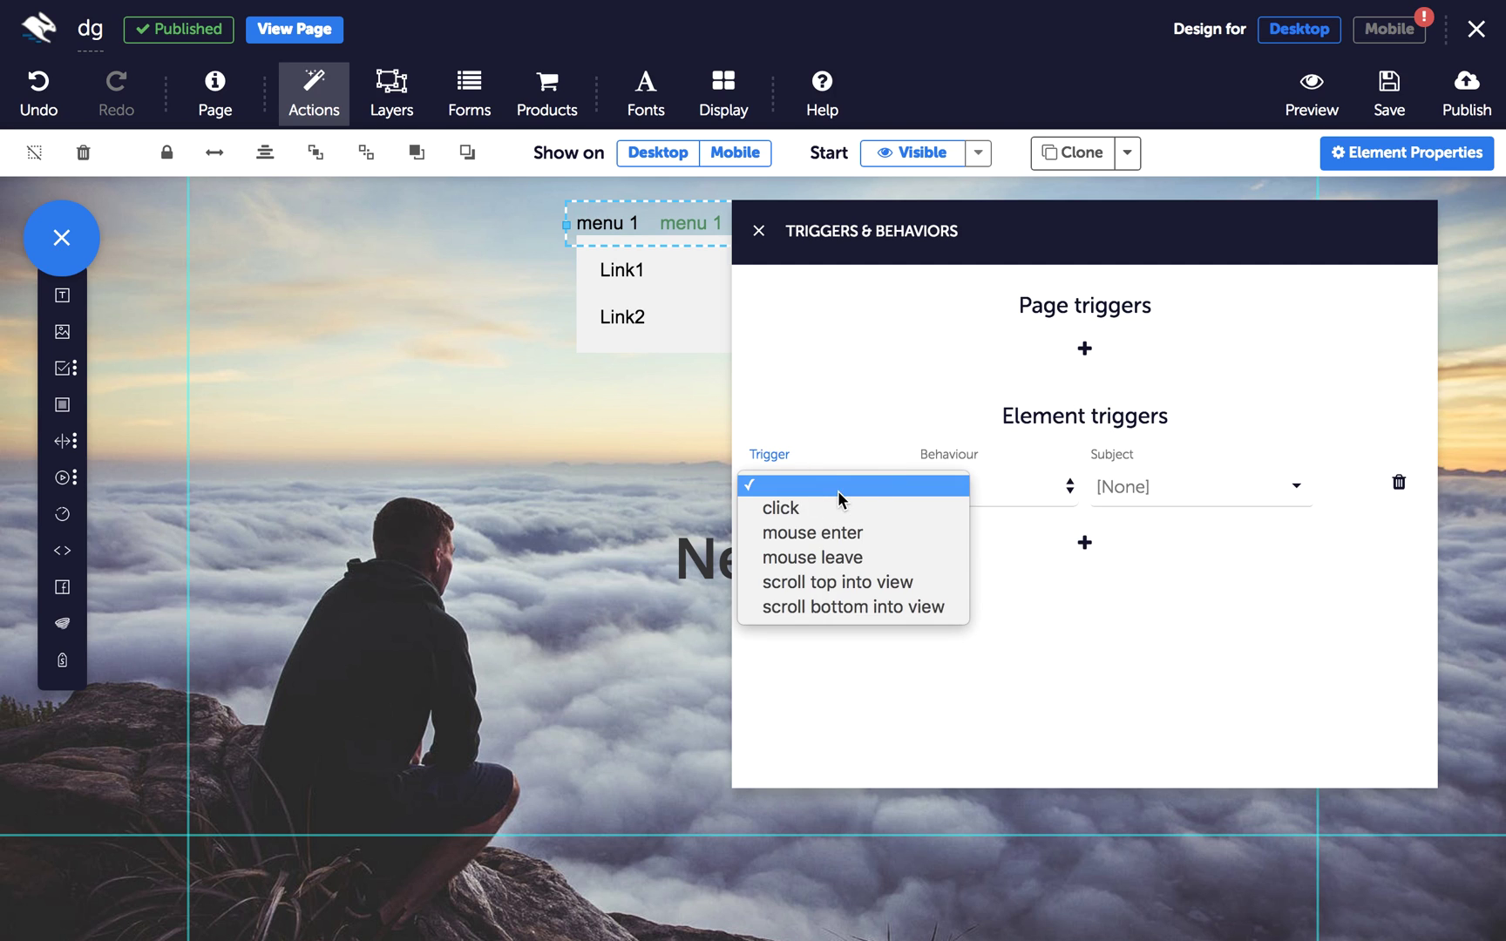
{"action": "left_click", "coordinate": [837, 509]}
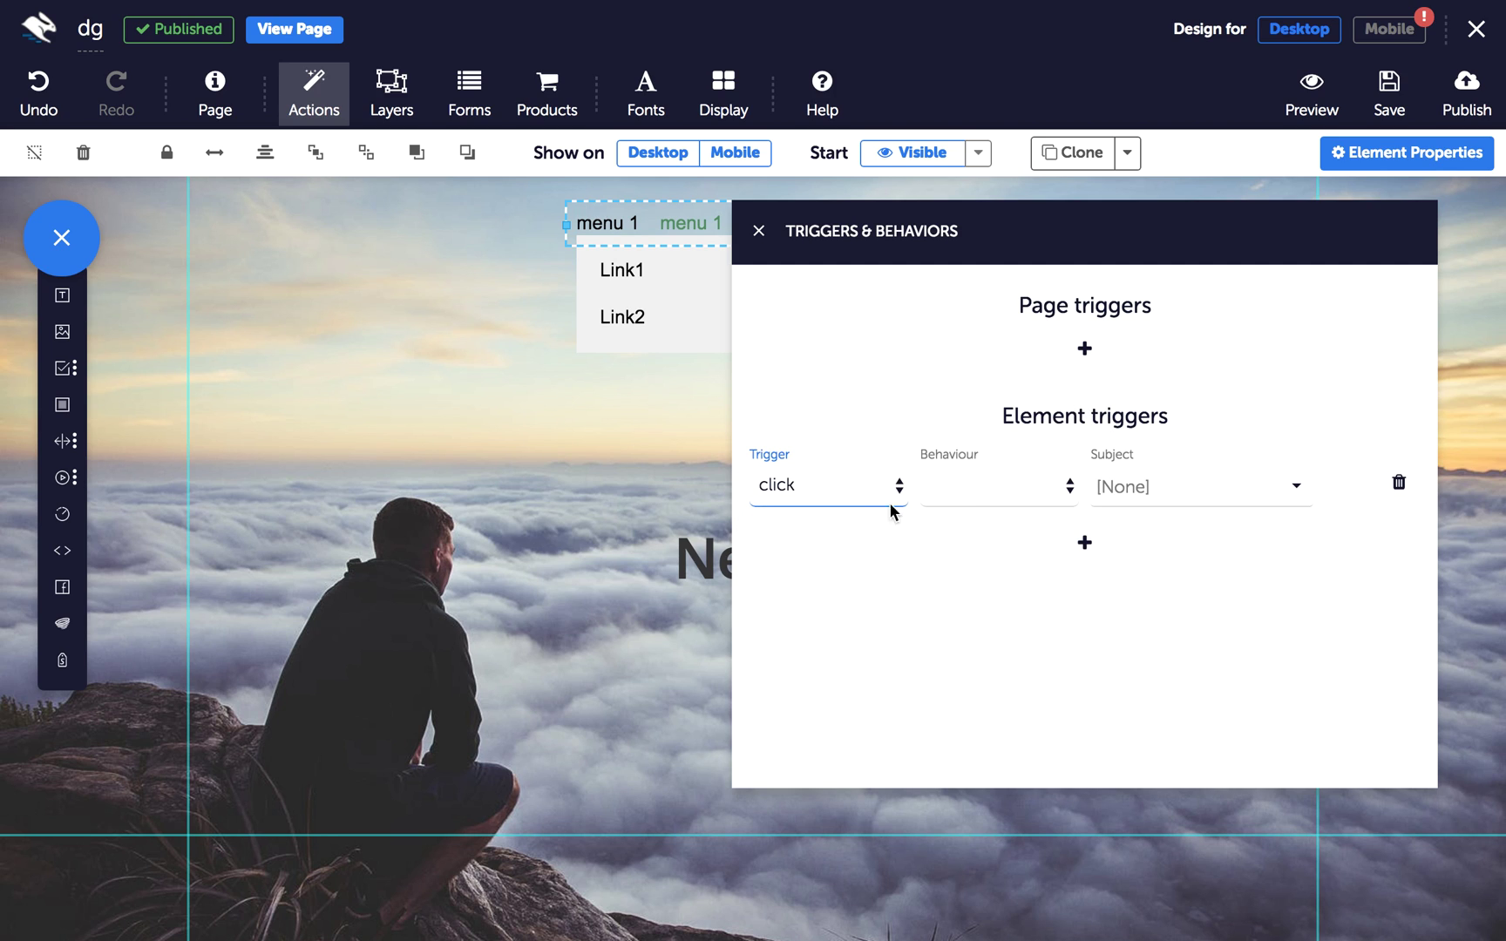
{"action": "left_click", "coordinate": [969, 507]}
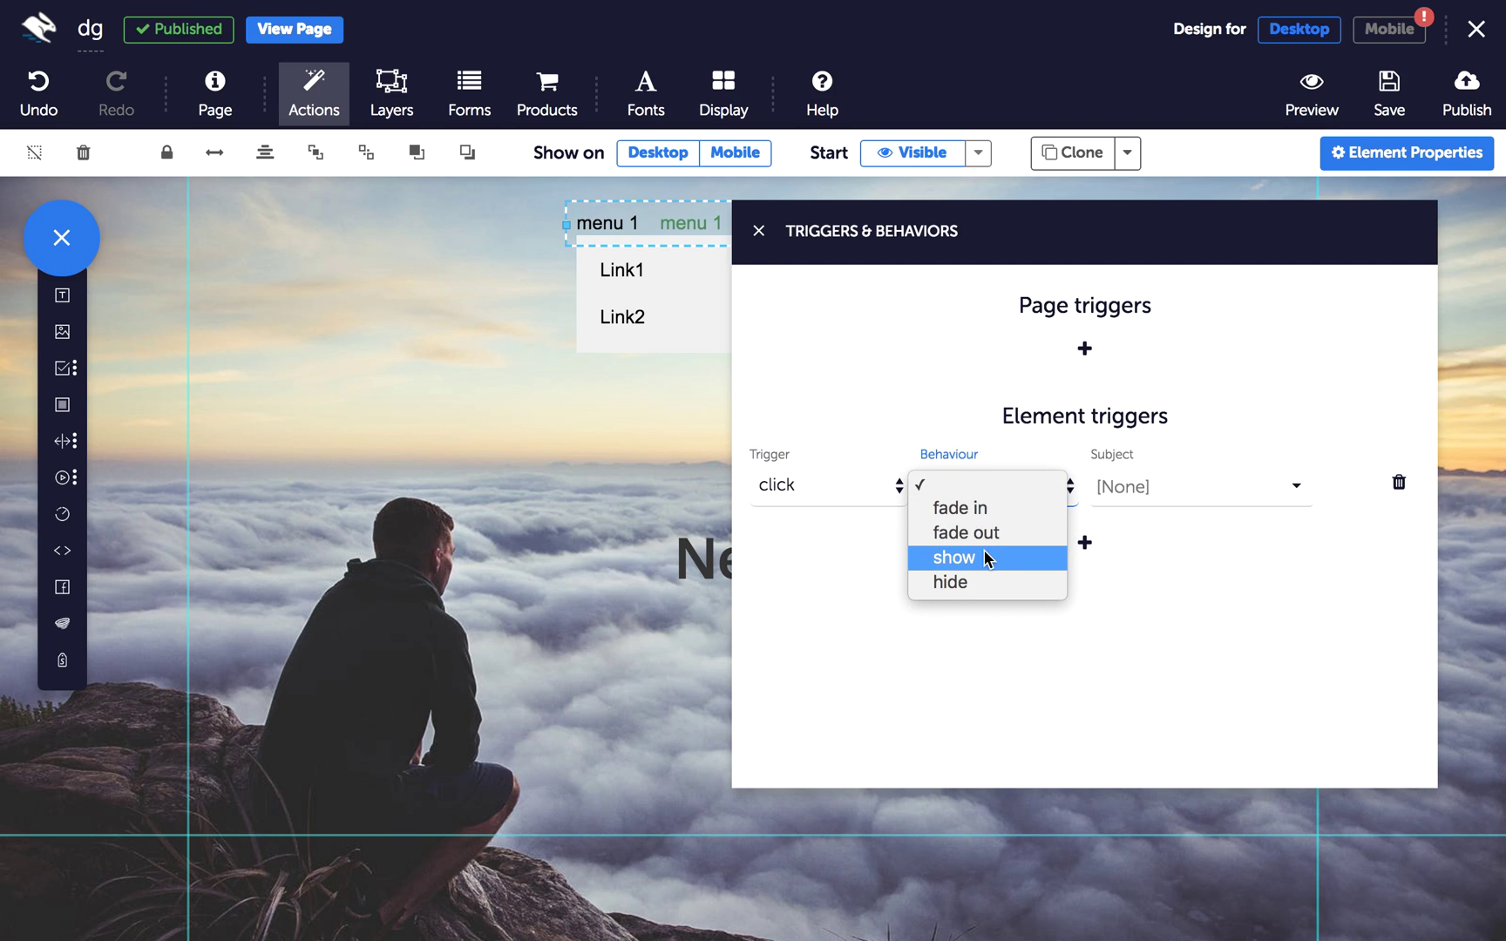
{"action": "left_click", "coordinate": [988, 559]}
{"action": "left_click", "coordinate": [1142, 497]}
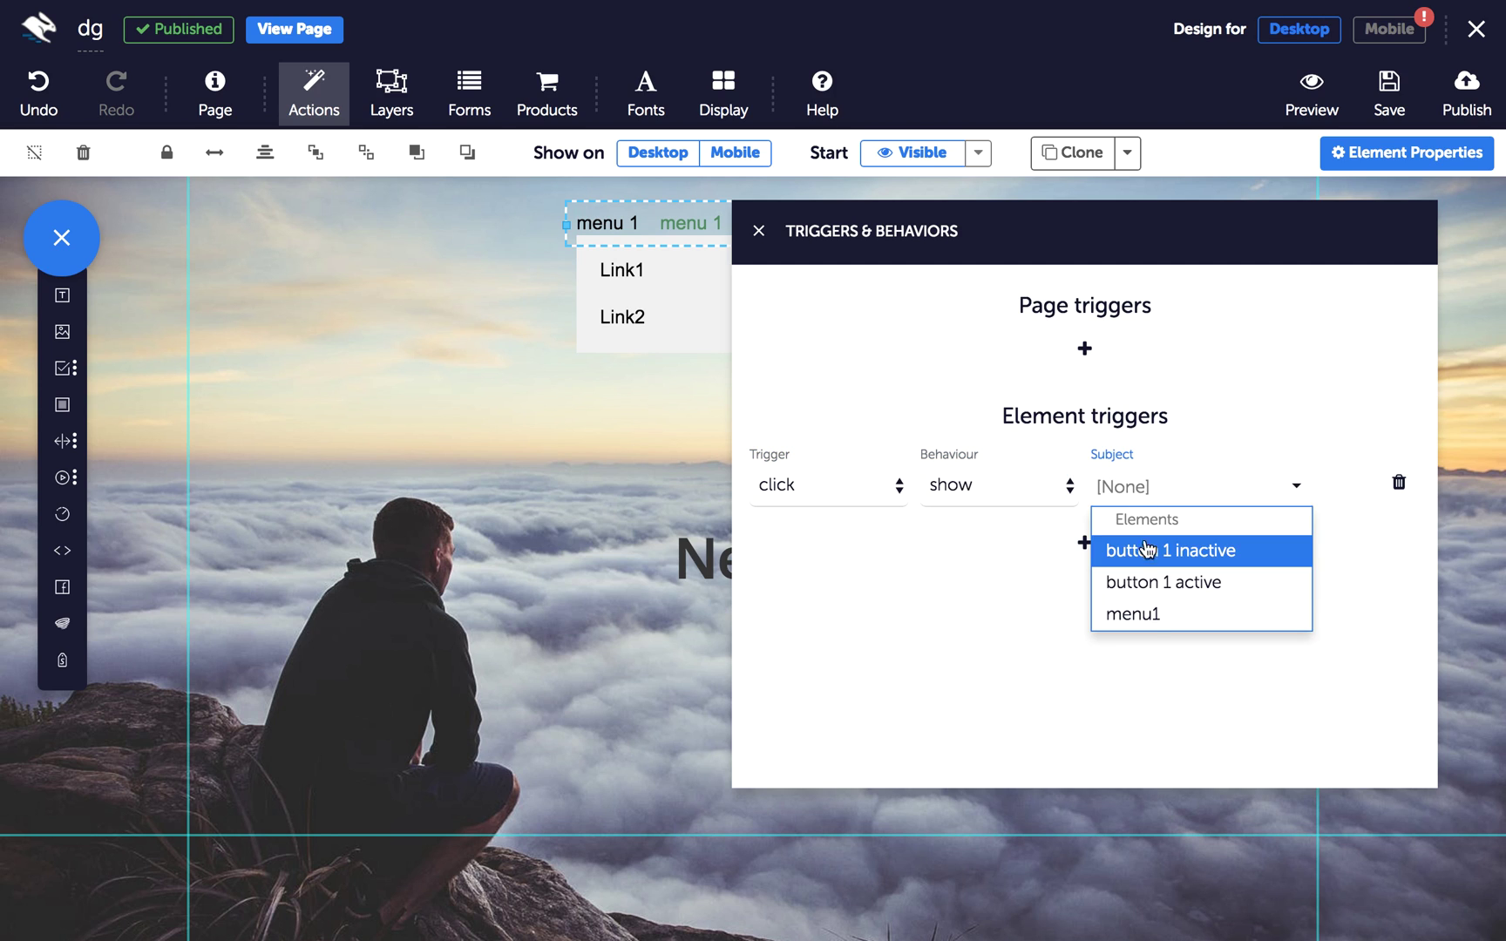
{"action": "left_click", "coordinate": [1159, 615]}
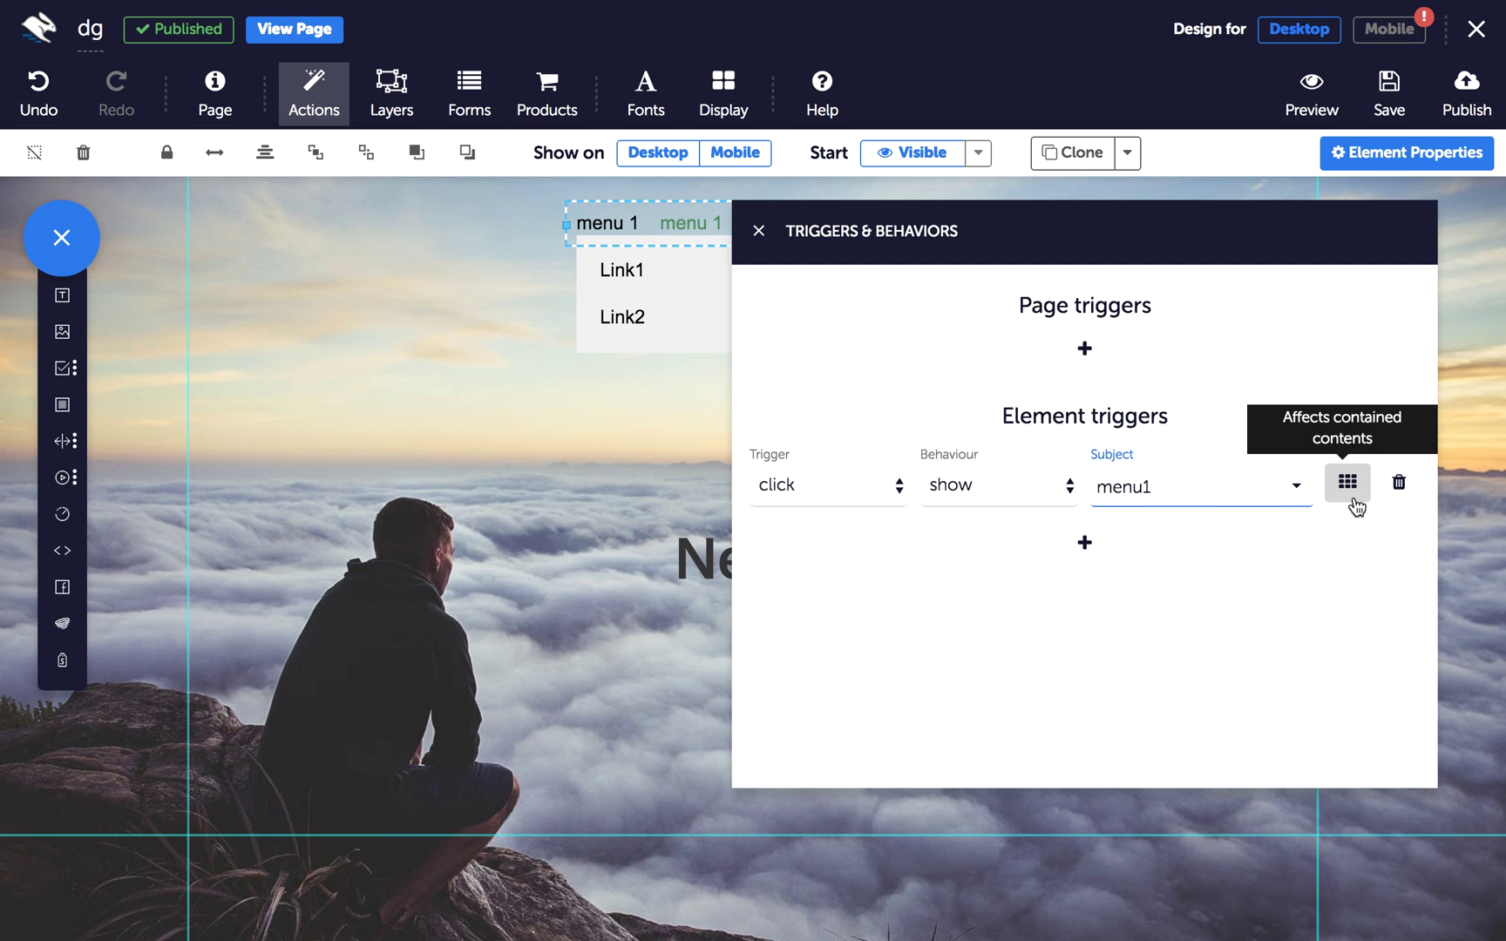
- Add a second click trigger that shows button 1 active, not affecting contents
{"action": "left_click", "coordinate": [1083, 542]}
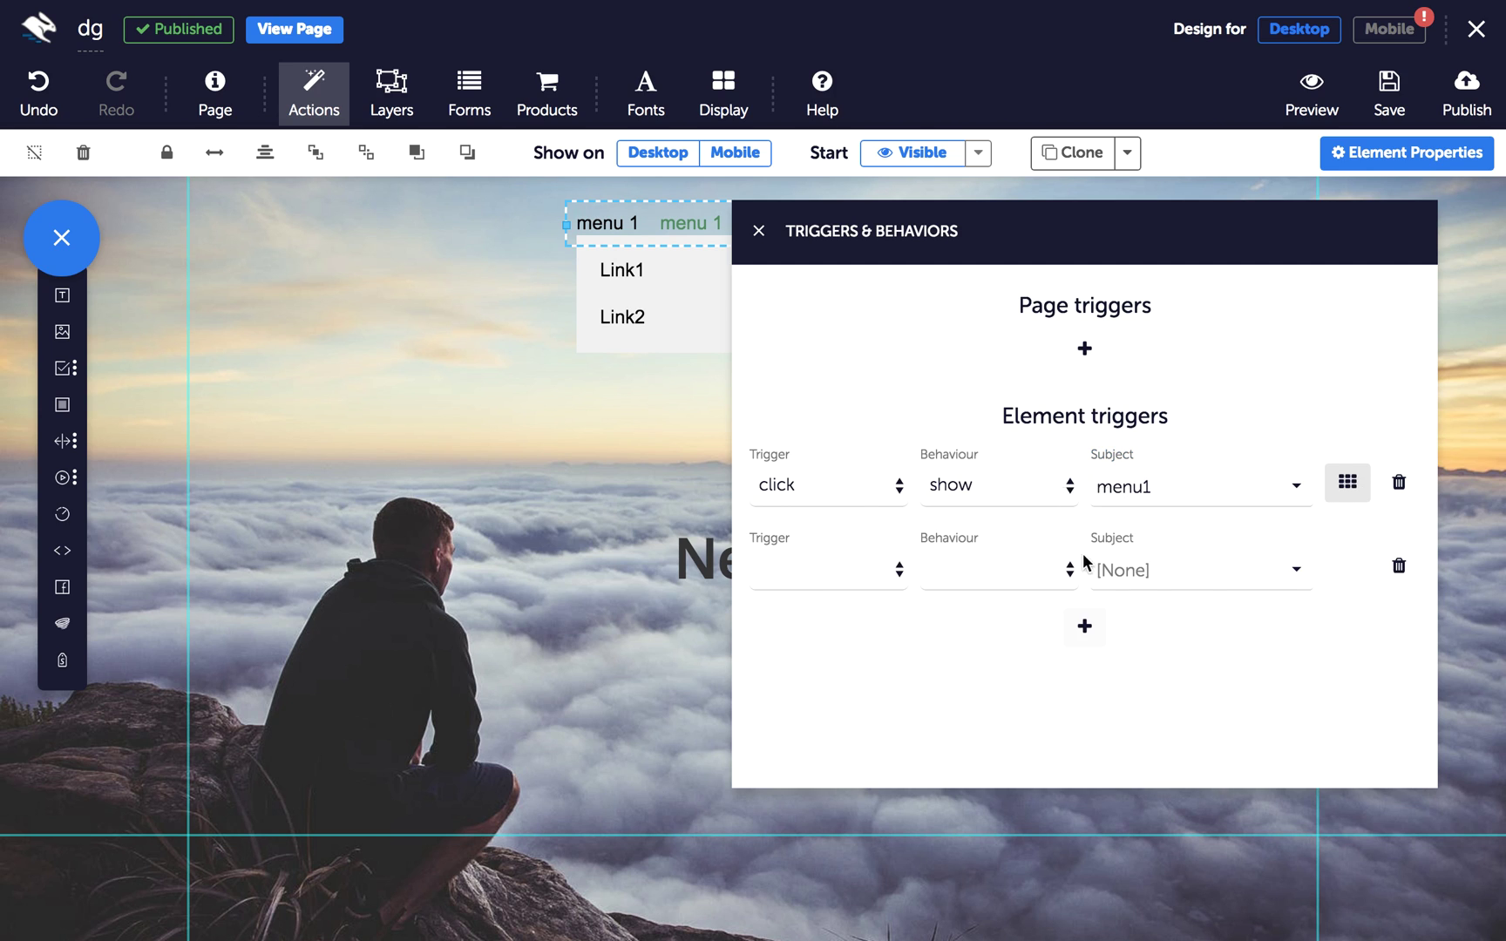
{"action": "left_click", "coordinate": [767, 571]}
{"action": "left_click", "coordinate": [773, 600]}
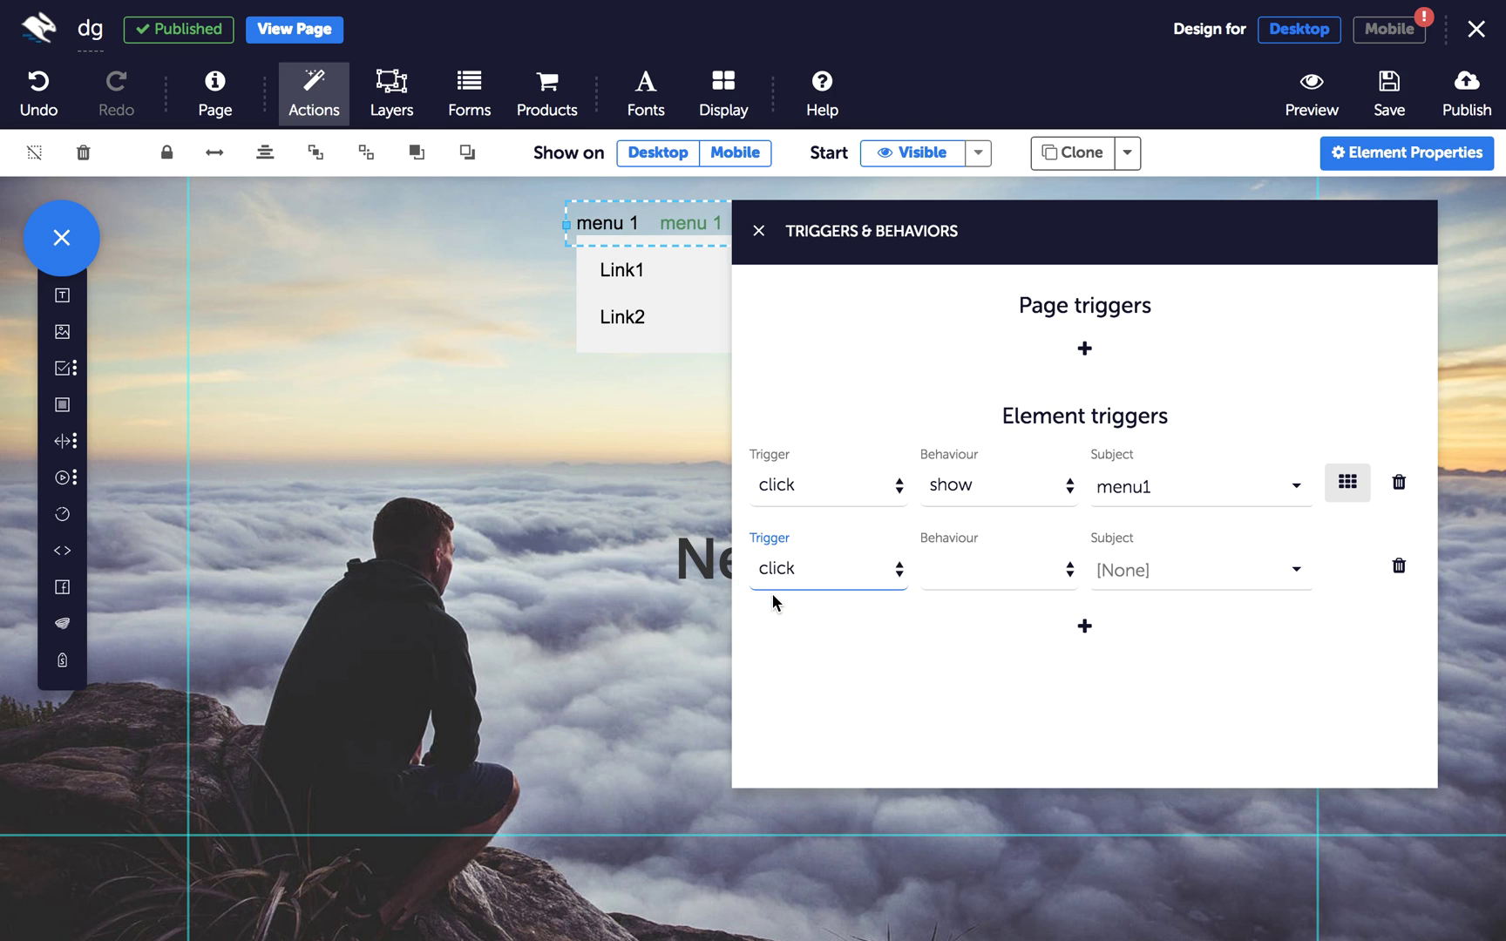
{"action": "left_click", "coordinate": [968, 565]}
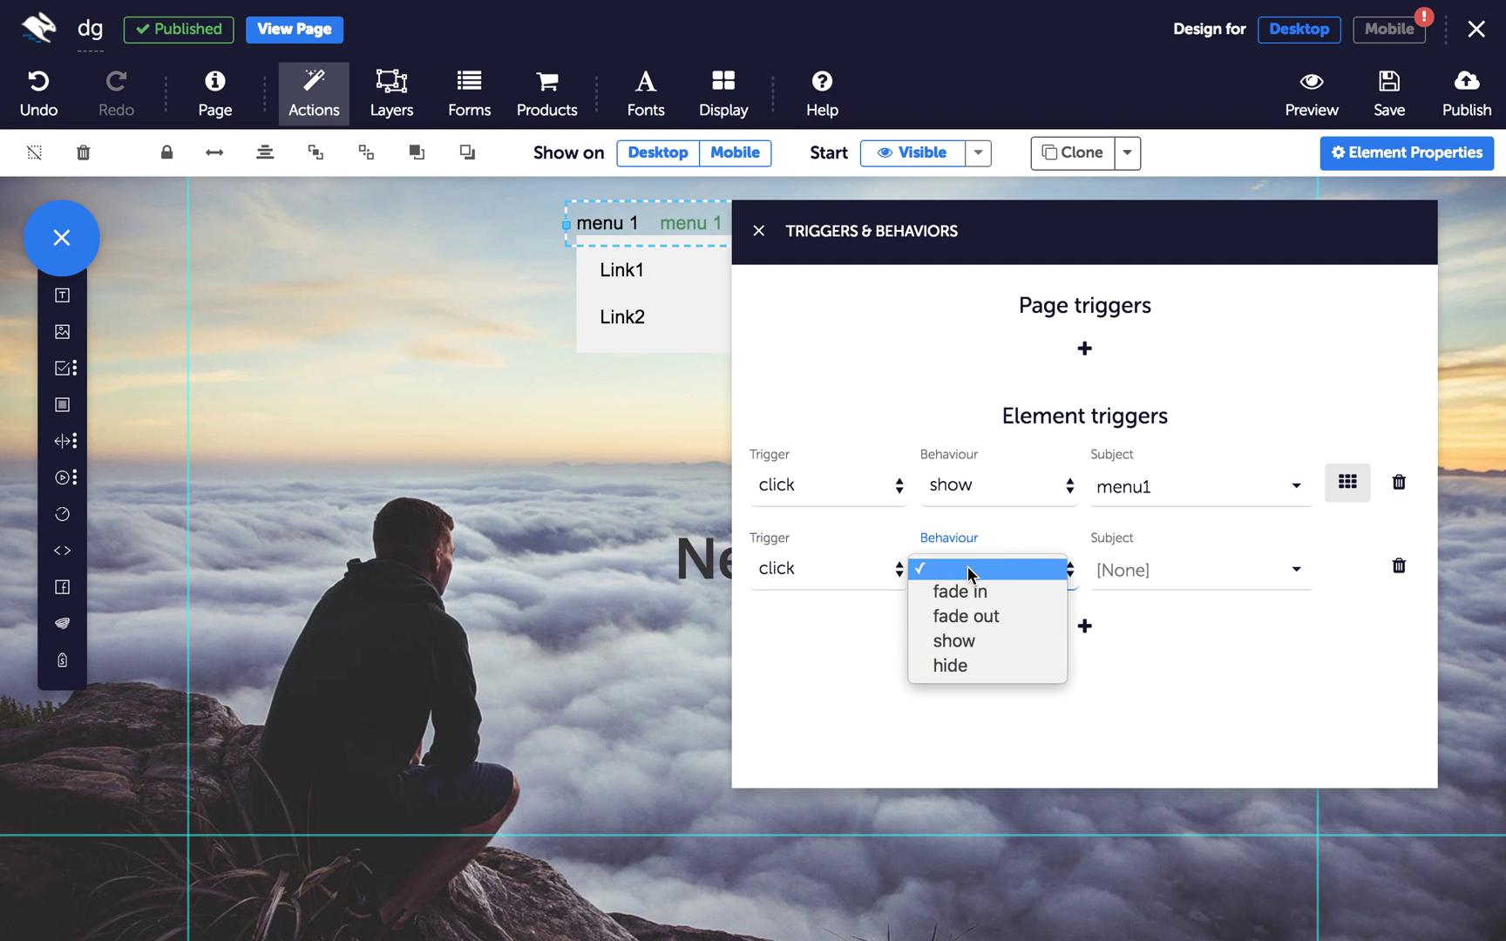
{"action": "left_click", "coordinate": [963, 641]}
{"action": "left_click", "coordinate": [1159, 577]}
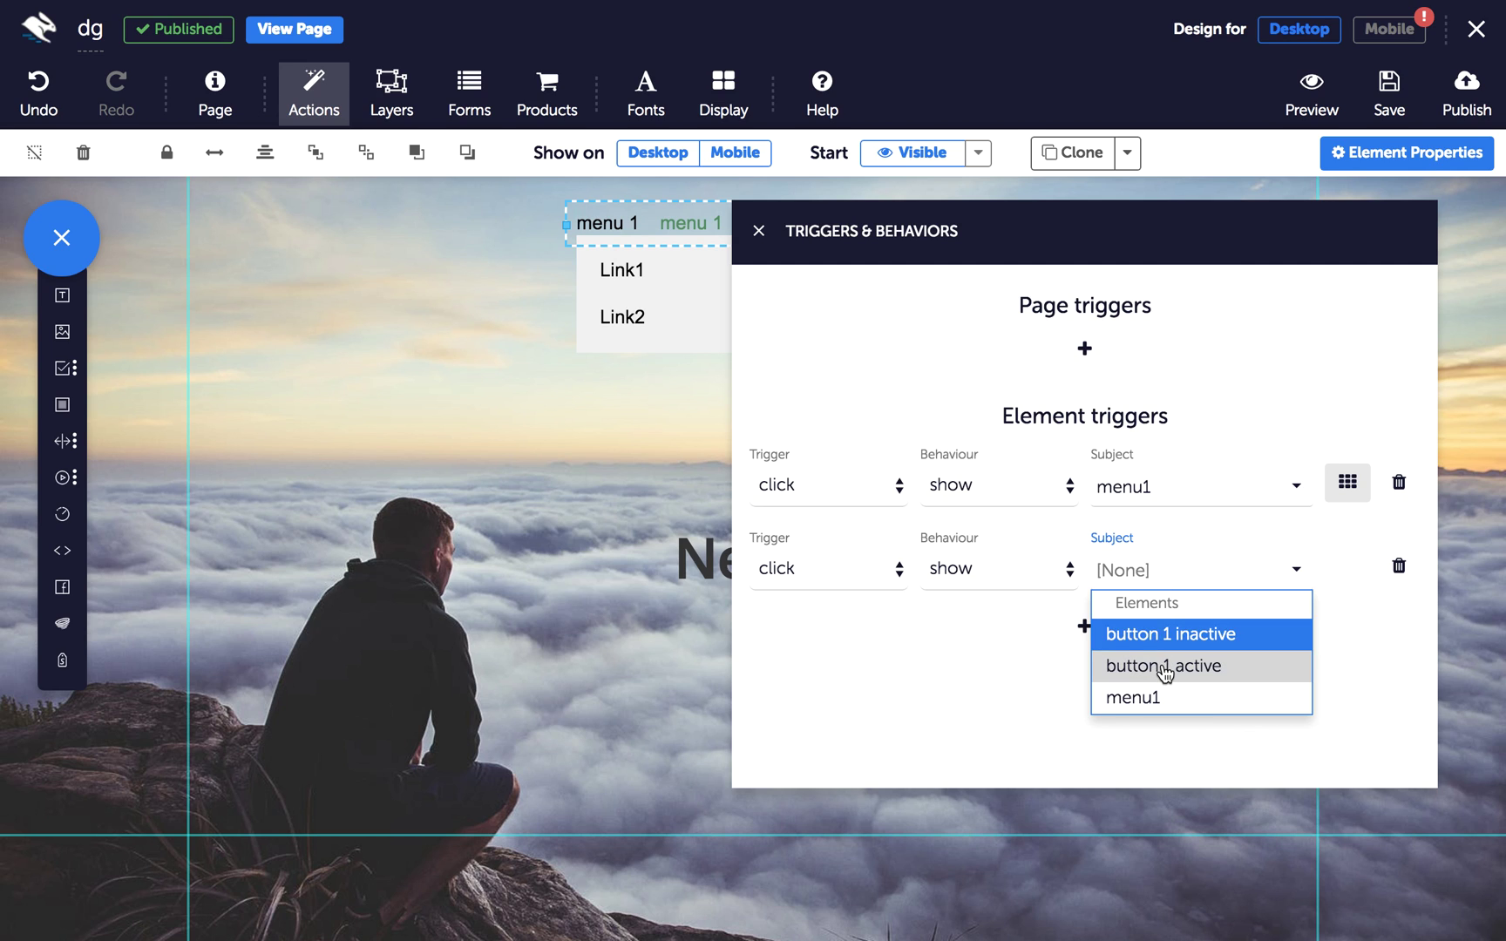
{"action": "left_click", "coordinate": [1161, 666]}
{"action": "left_click", "coordinate": [1334, 580]}
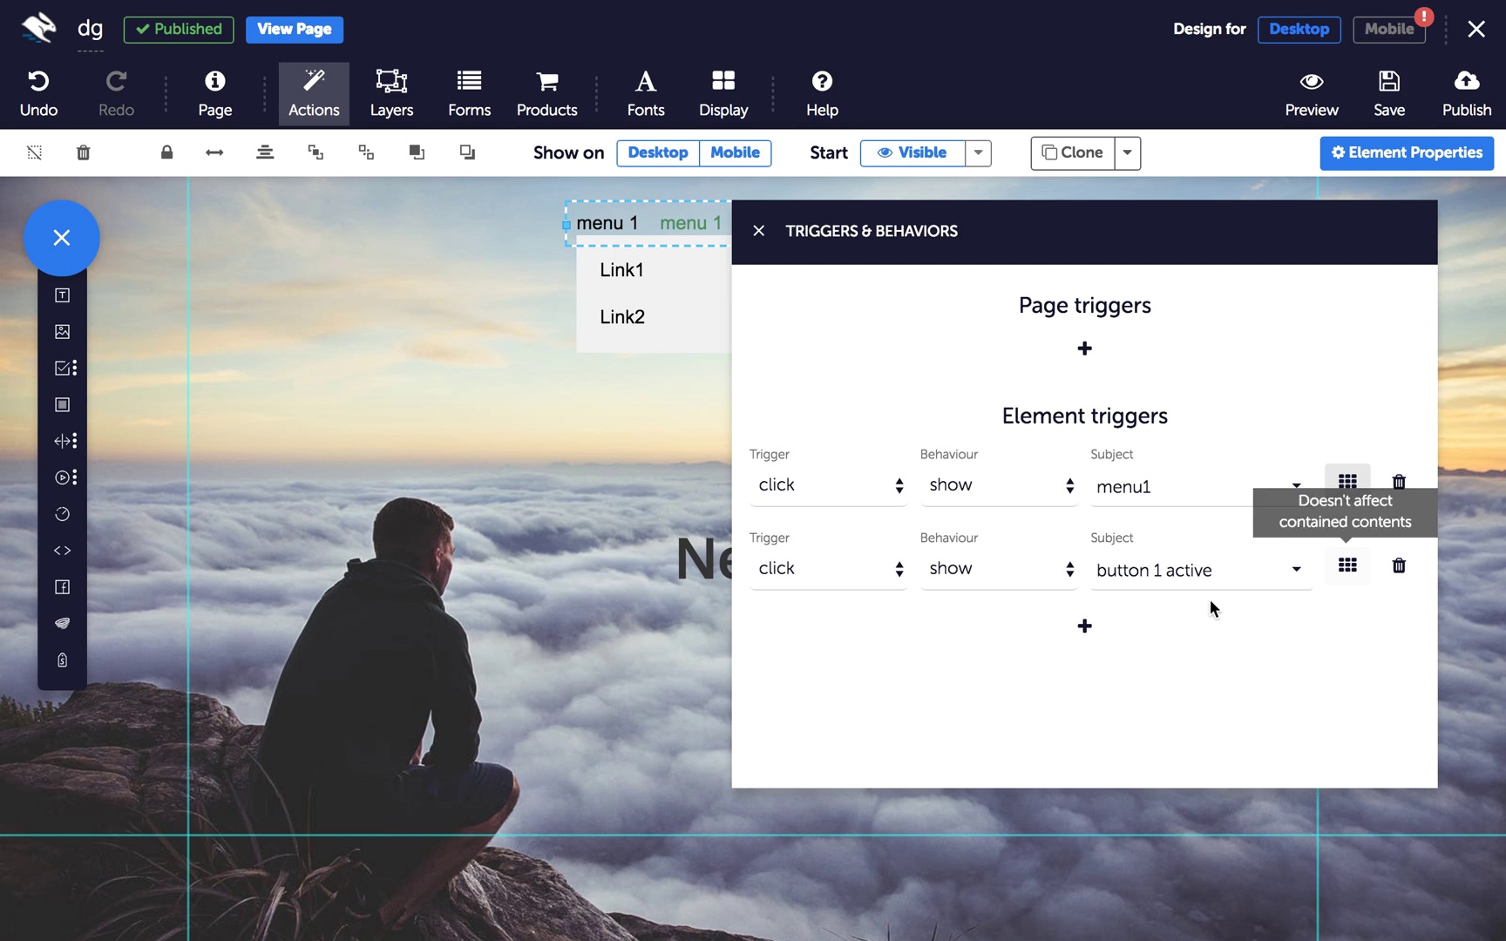
- Add a third click trigger that hides button 1 inactive, not affecting contents
{"action": "left_click", "coordinate": [1084, 626]}
{"action": "left_click", "coordinate": [894, 656]}
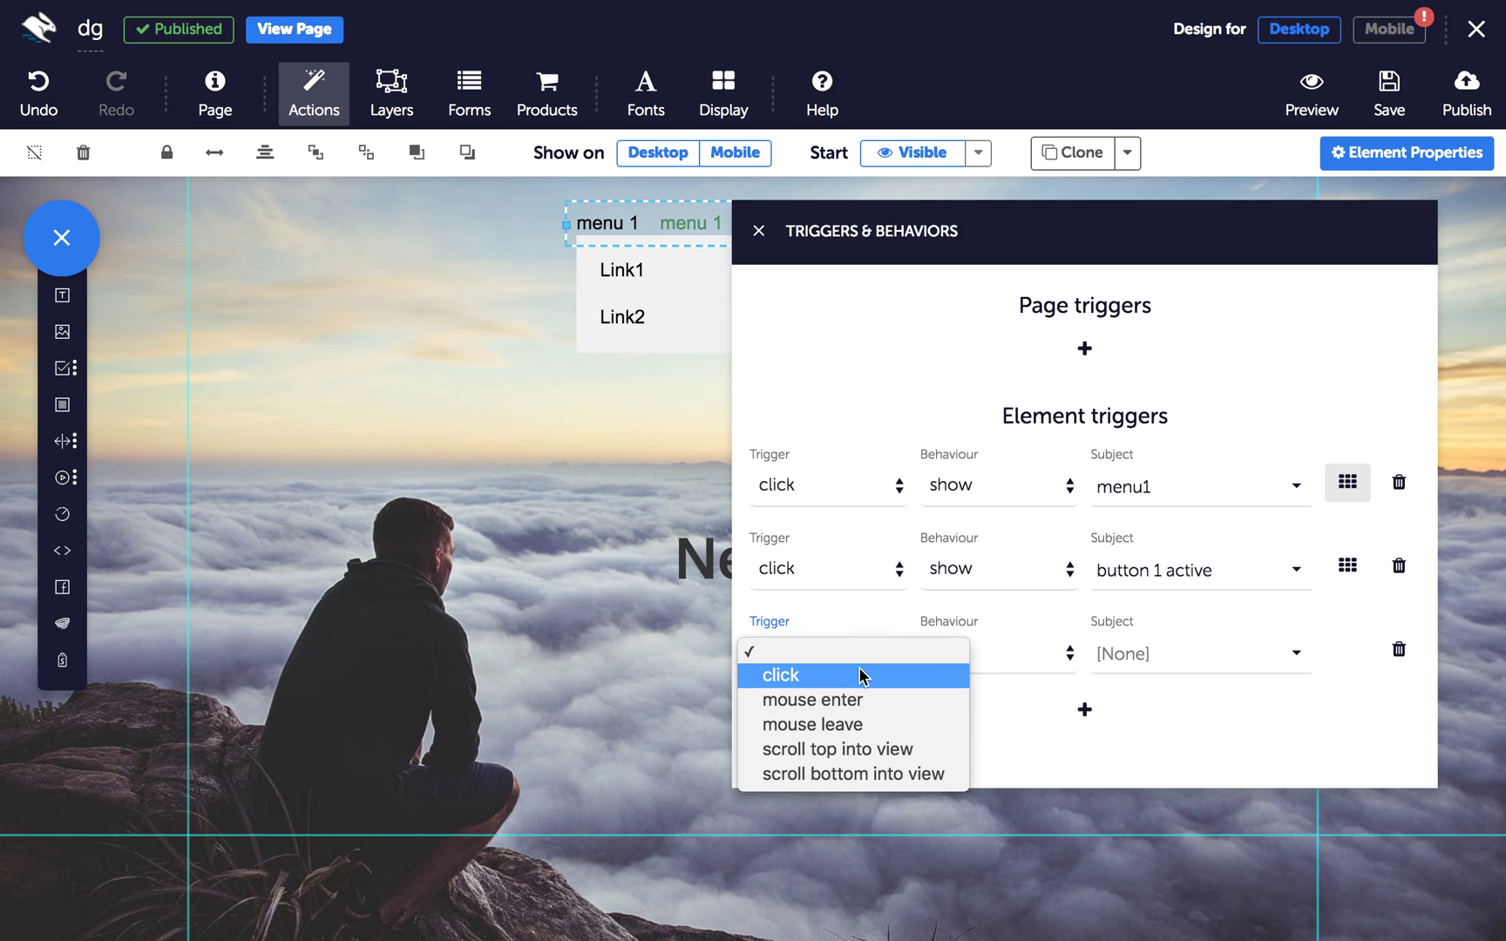
{"action": "left_click", "coordinate": [843, 678]}
{"action": "left_click", "coordinate": [1003, 662]}
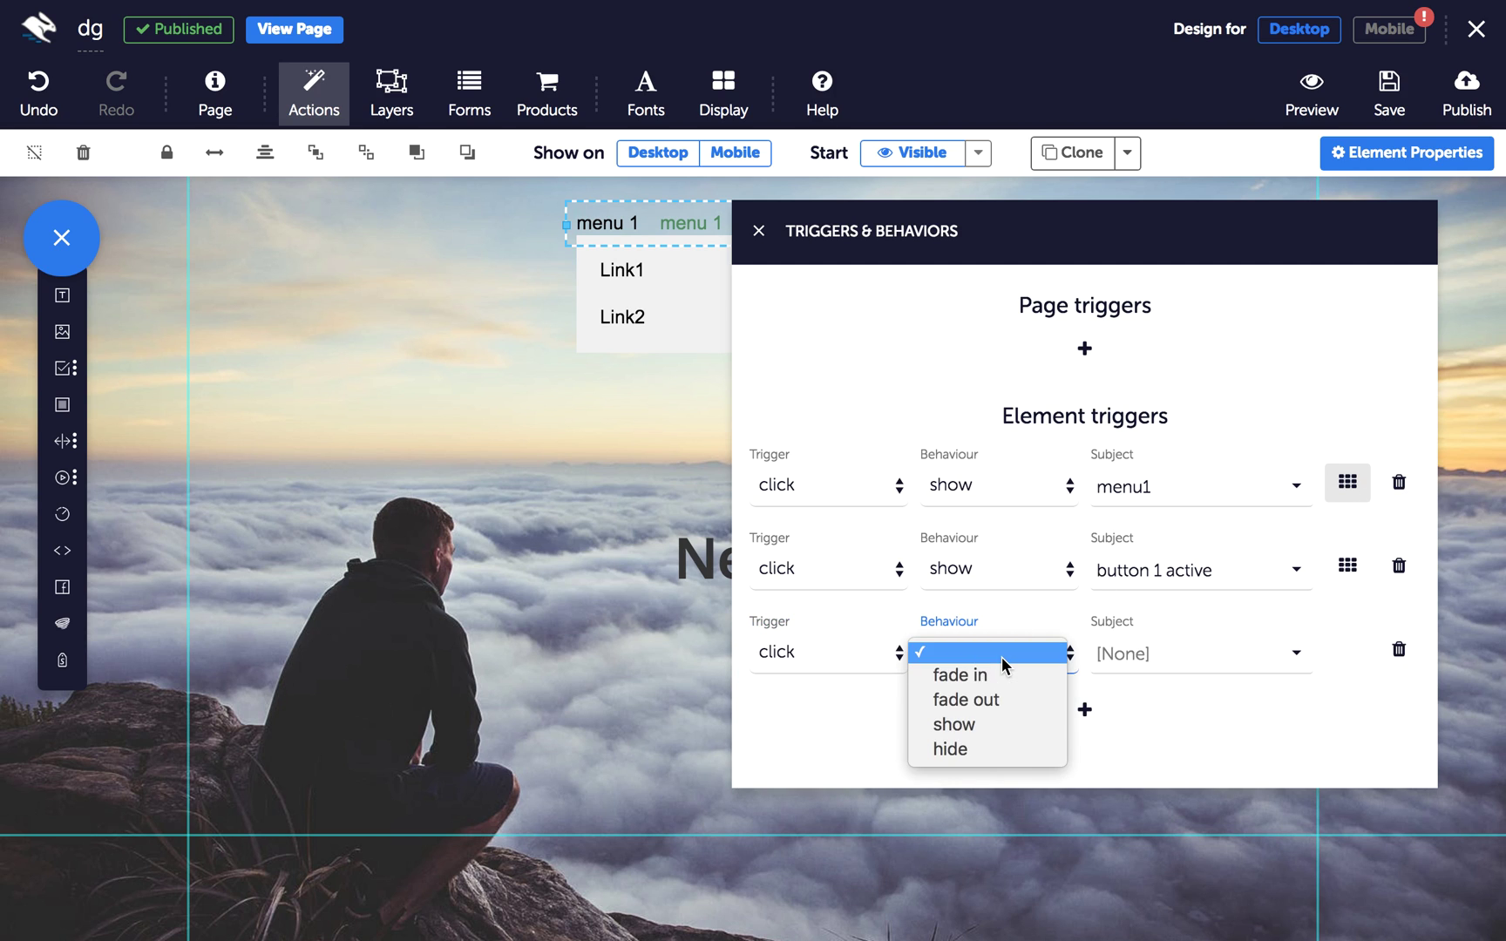
{"action": "left_click", "coordinate": [996, 749]}
{"action": "left_click", "coordinate": [1117, 666]}
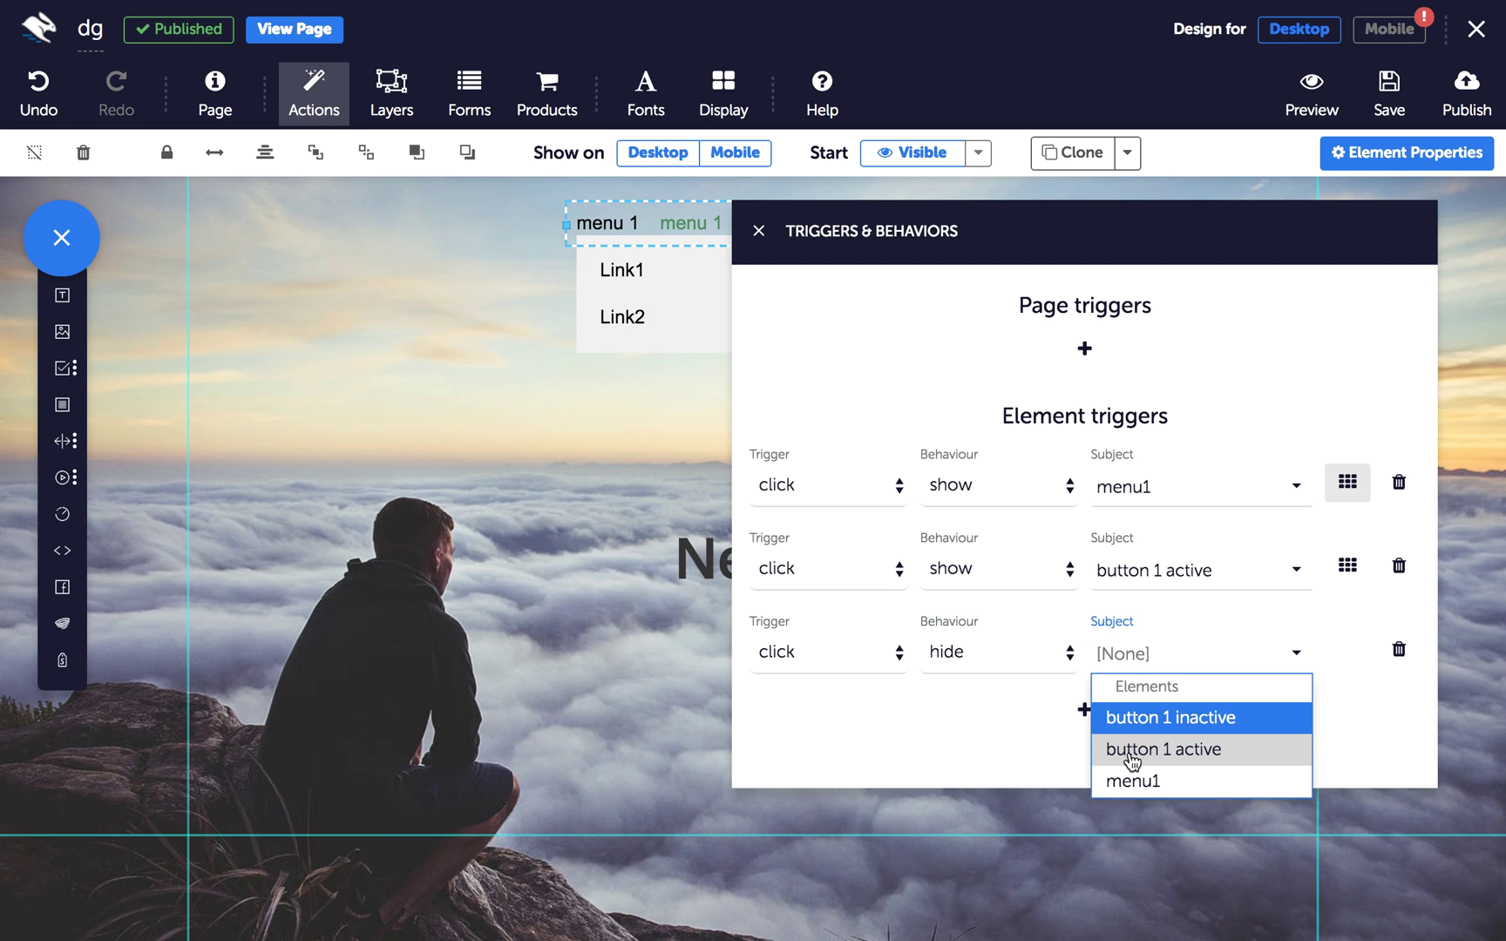
{"action": "left_click", "coordinate": [1135, 723]}
{"action": "left_click", "coordinate": [1349, 653]}
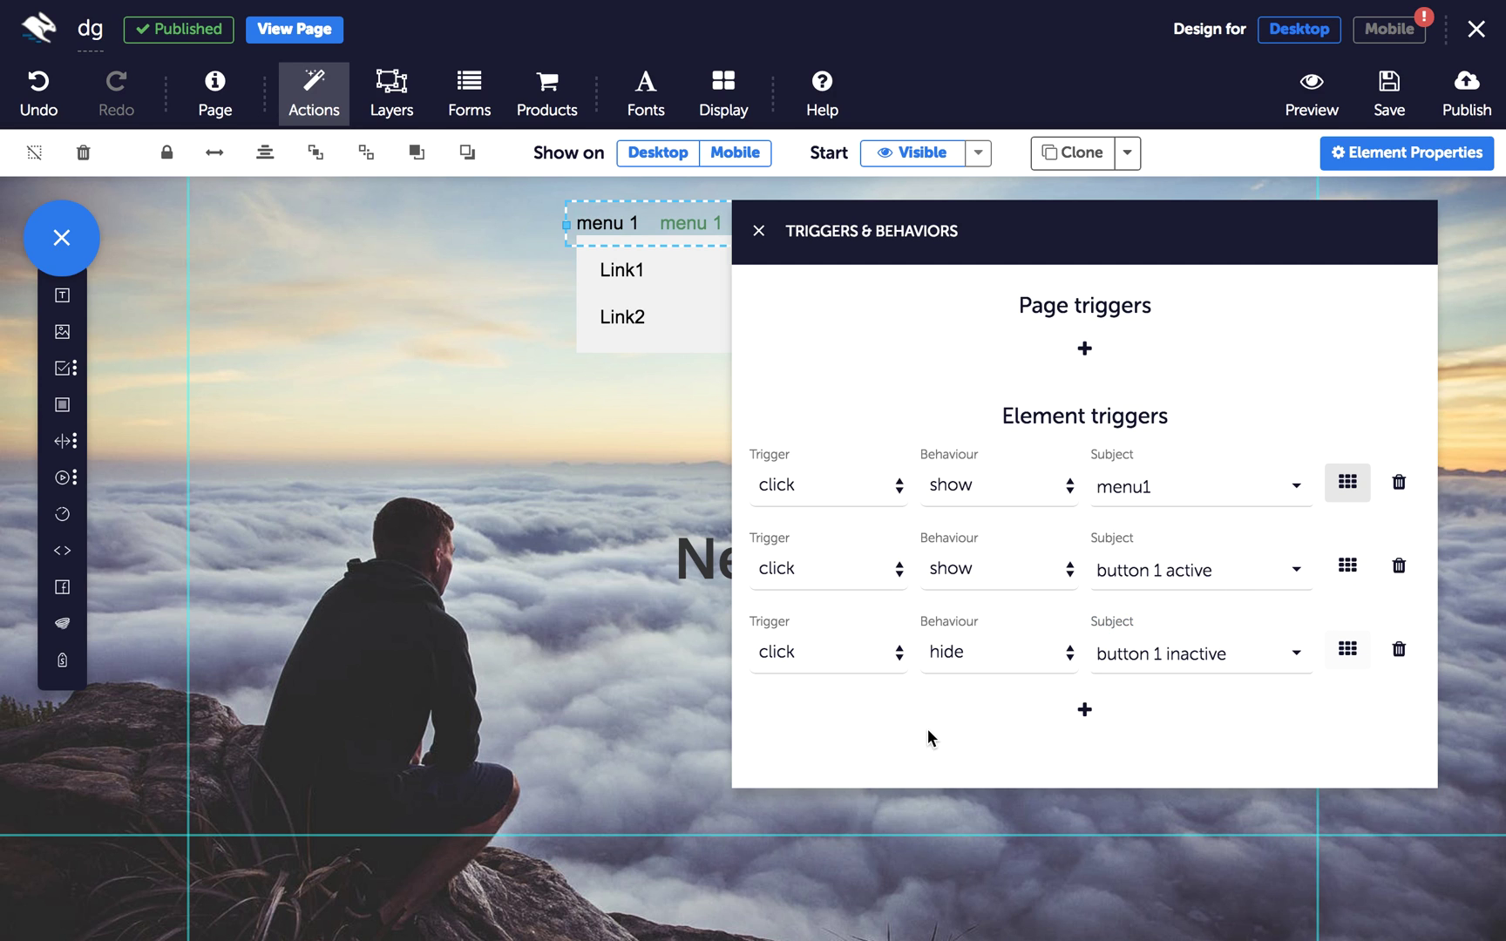
{"action": "left_click", "coordinate": [672, 289]}
- Give the green menu 1 button a click trigger hiding menu1 with contents, plus an empty second row
{"action": "left_click", "coordinate": [685, 216]}
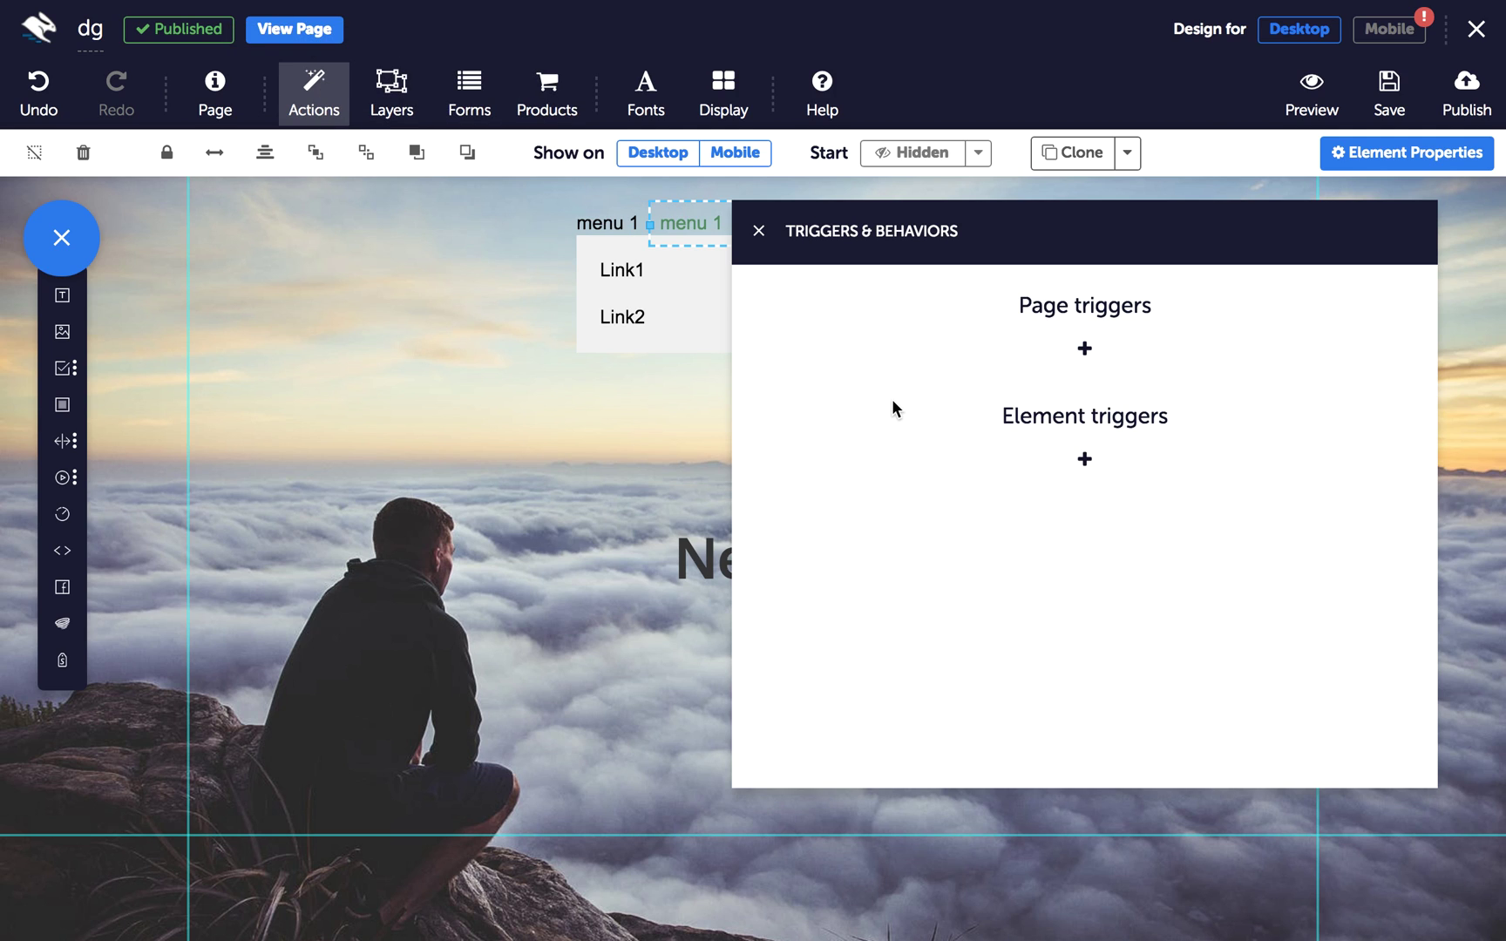
{"action": "left_click", "coordinate": [1083, 458]}
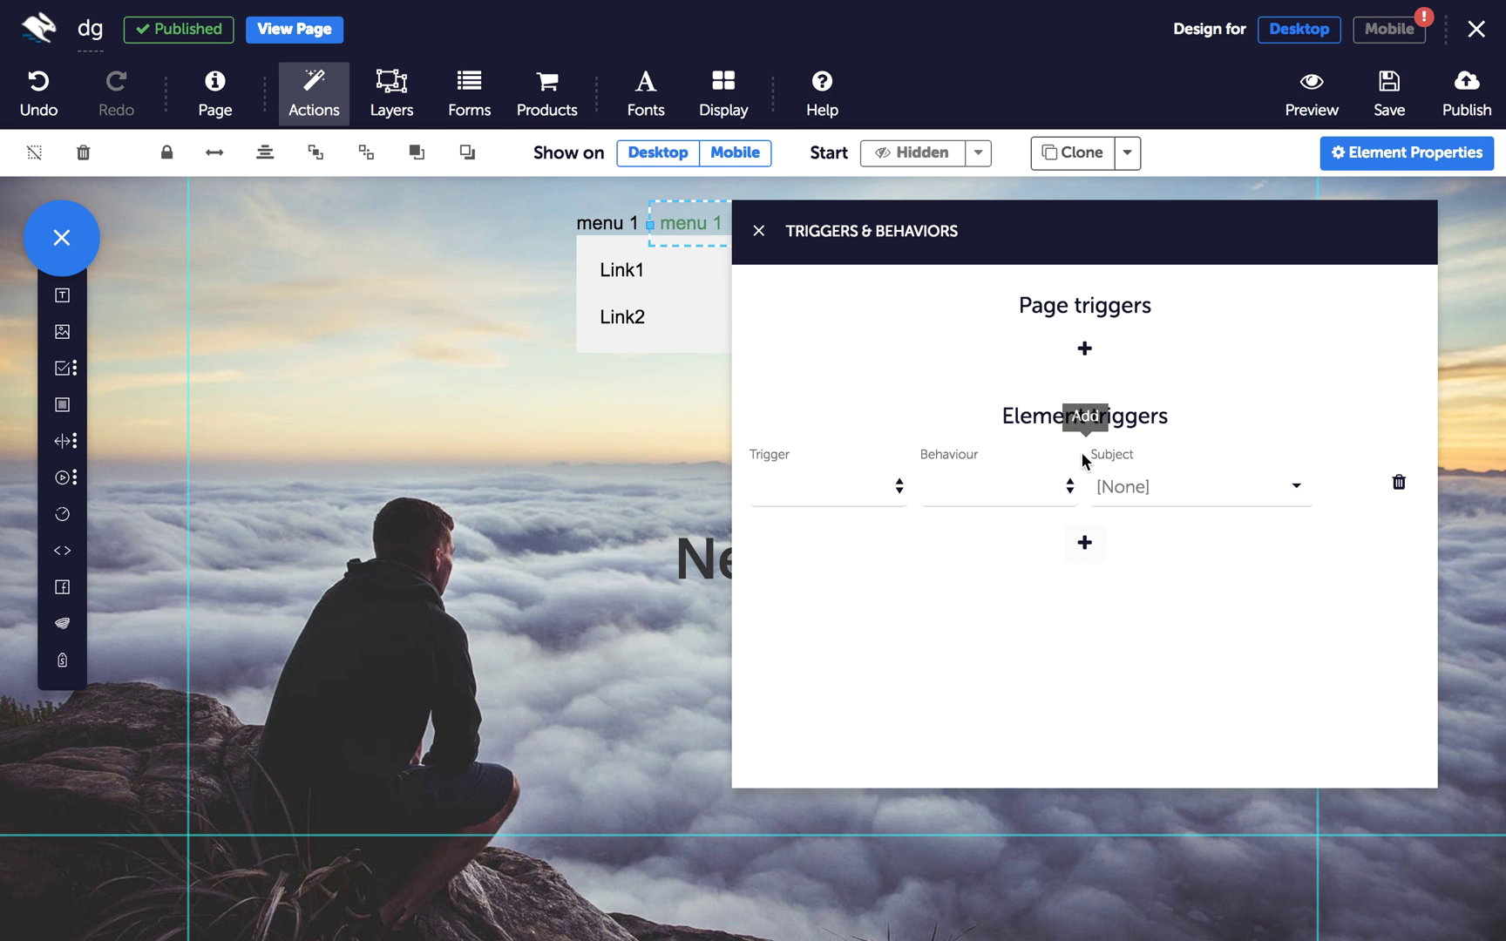
{"action": "left_click", "coordinate": [770, 478]}
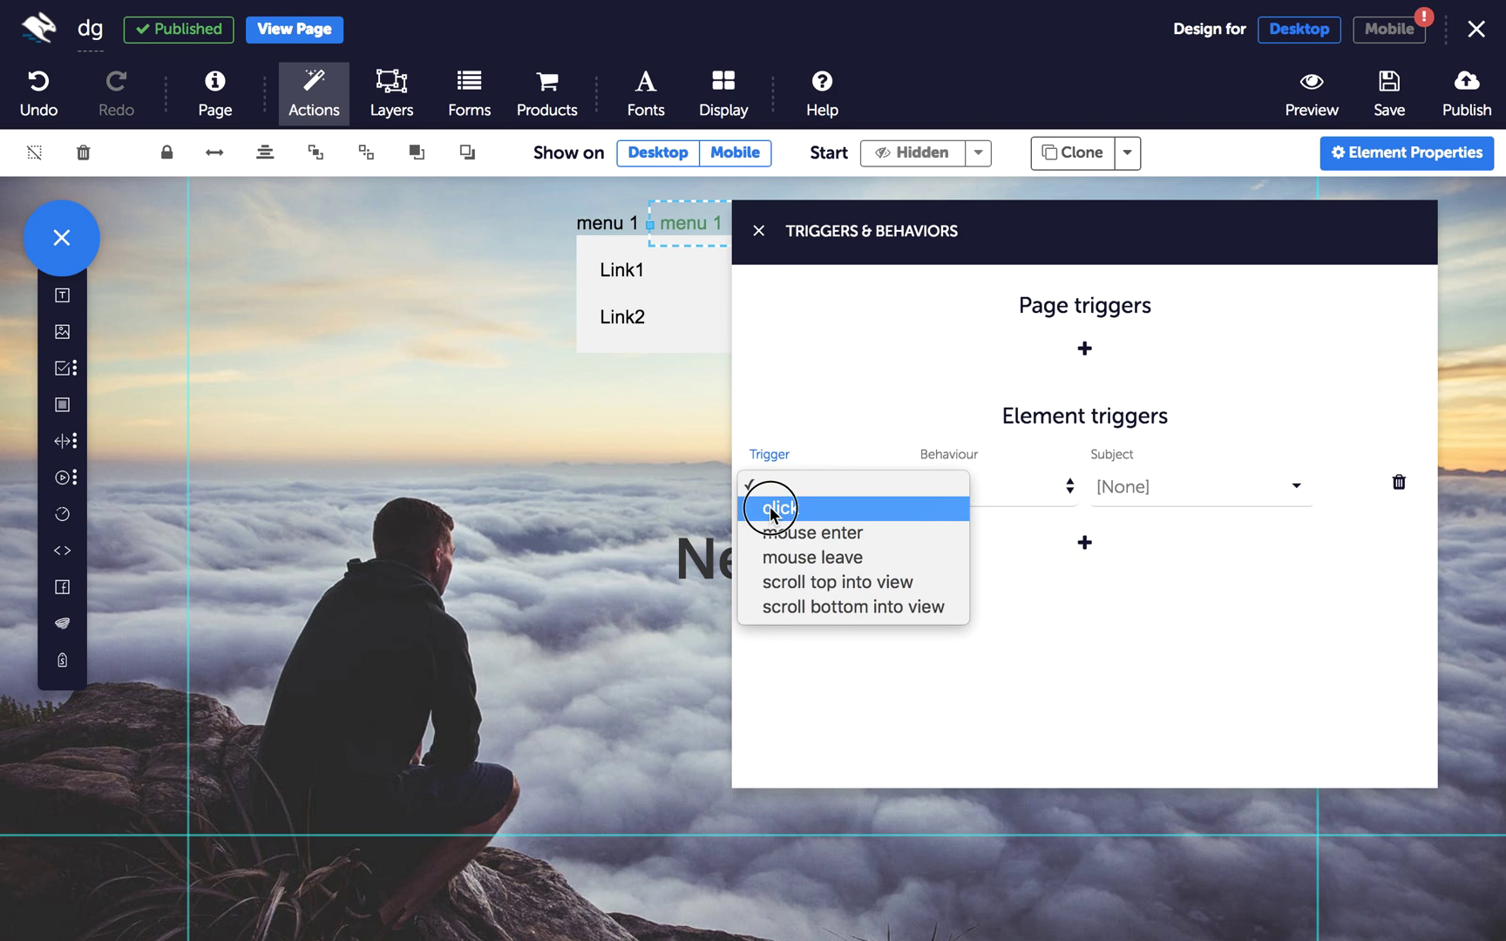
{"action": "left_click", "coordinate": [770, 505]}
{"action": "left_click", "coordinate": [957, 484]}
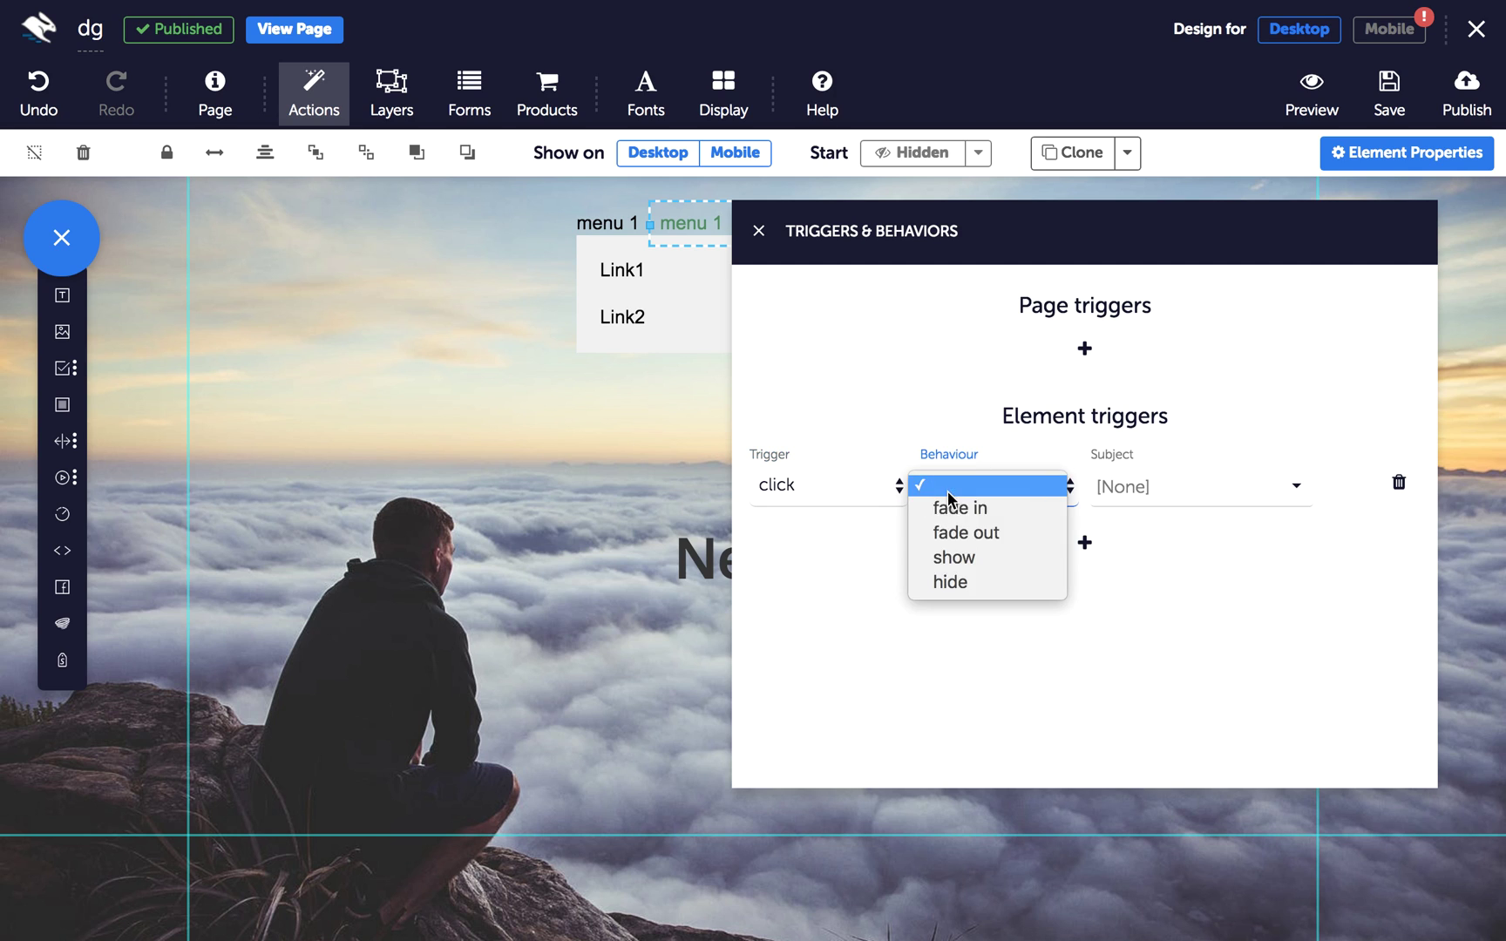
{"action": "left_click", "coordinate": [967, 582]}
{"action": "left_click", "coordinate": [1155, 515]}
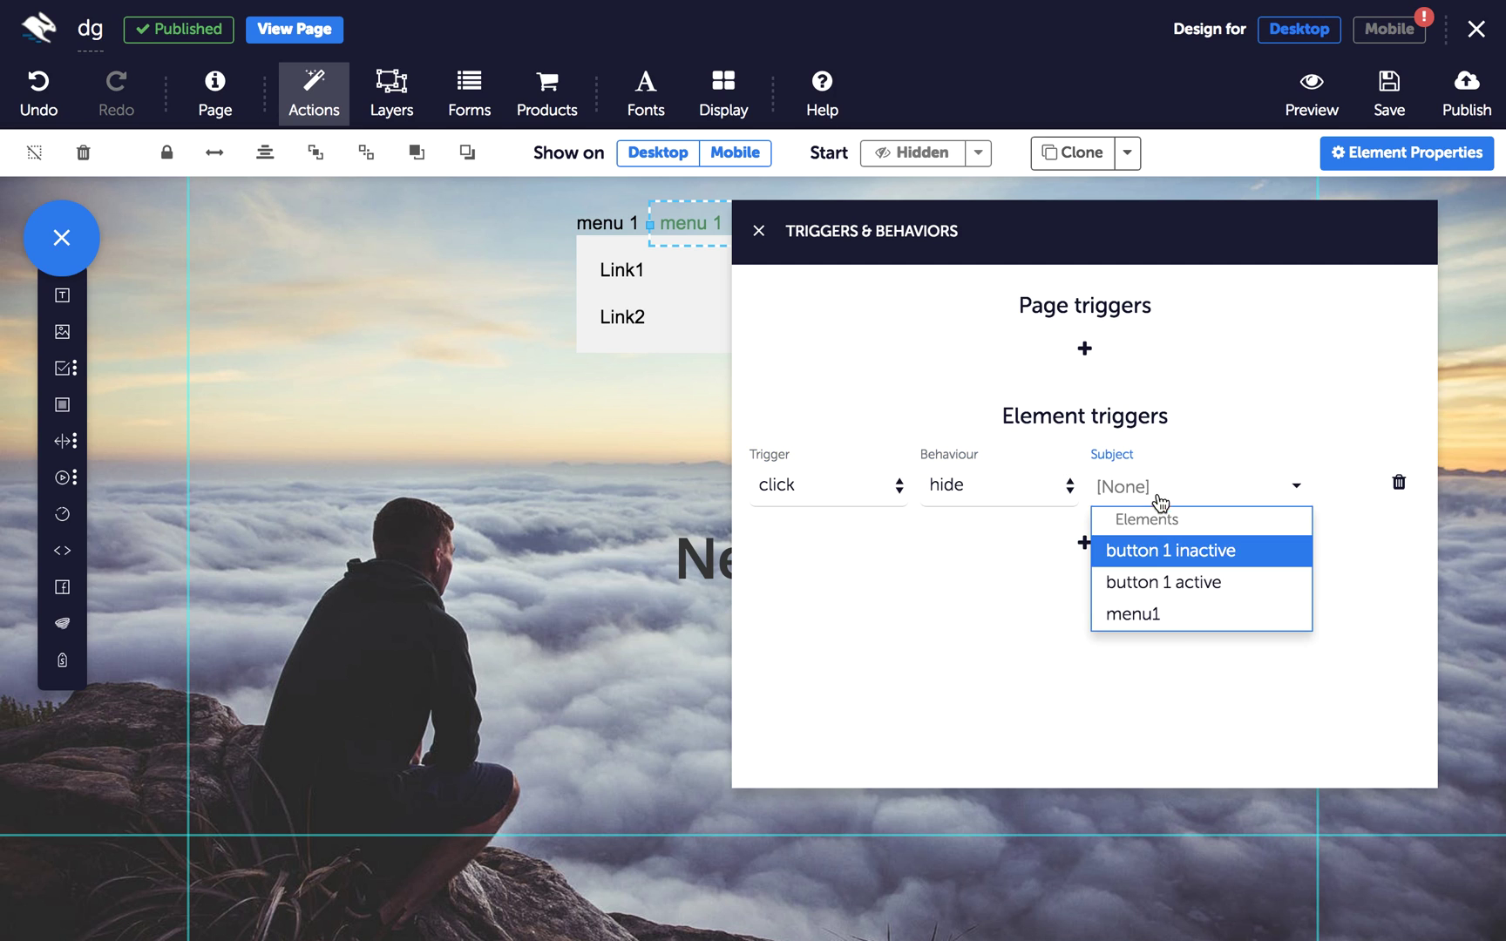
{"action": "left_click", "coordinate": [1173, 617]}
{"action": "left_click", "coordinate": [1346, 485]}
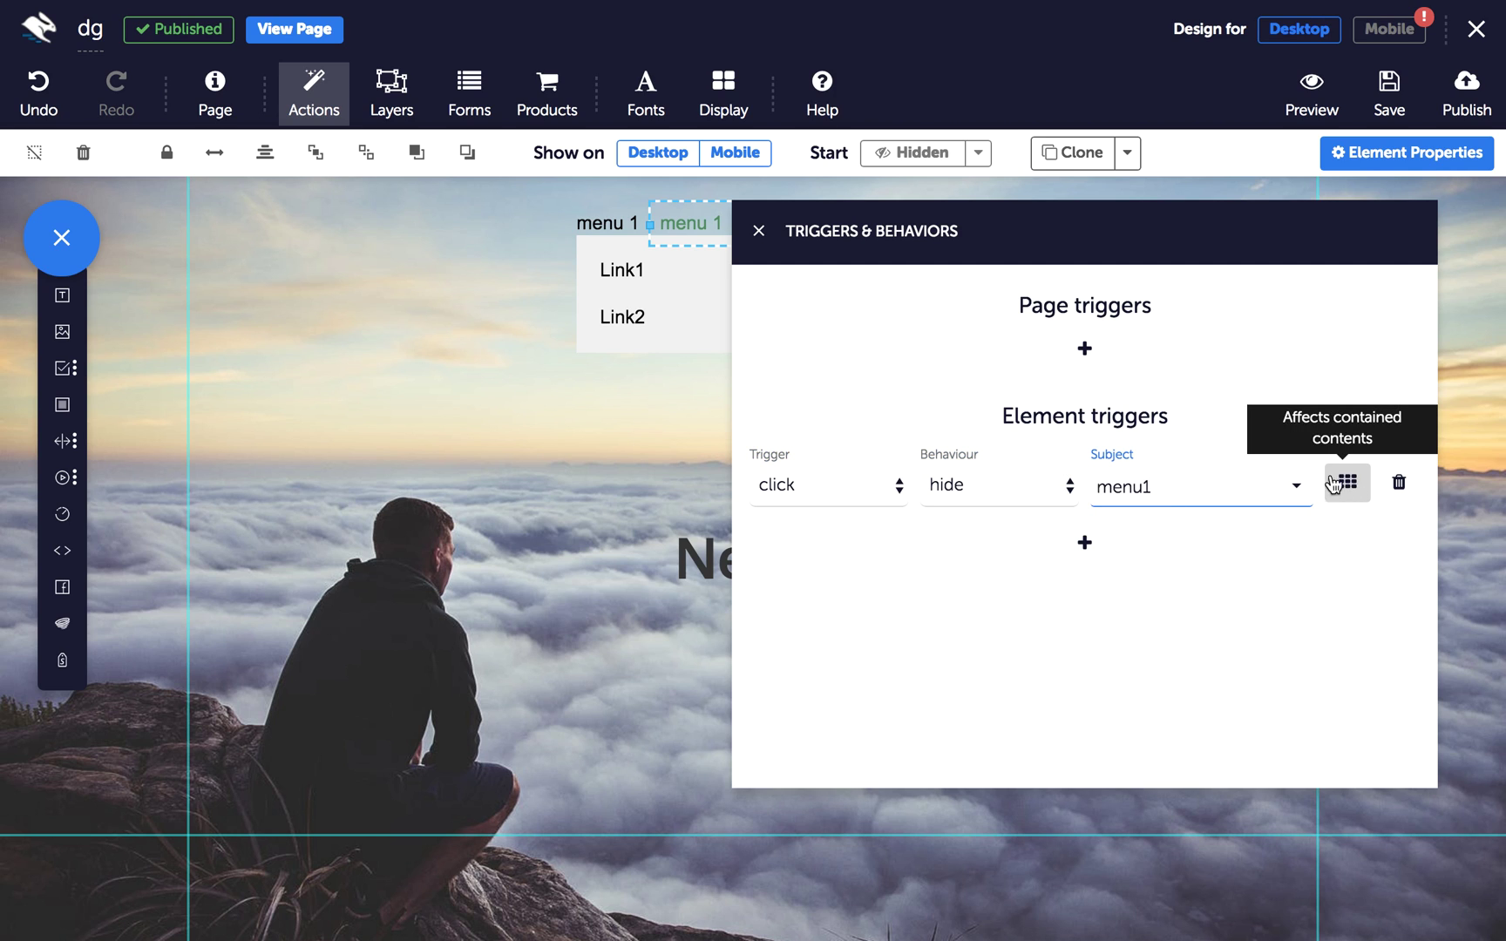
{"action": "left_click", "coordinate": [1097, 542]}
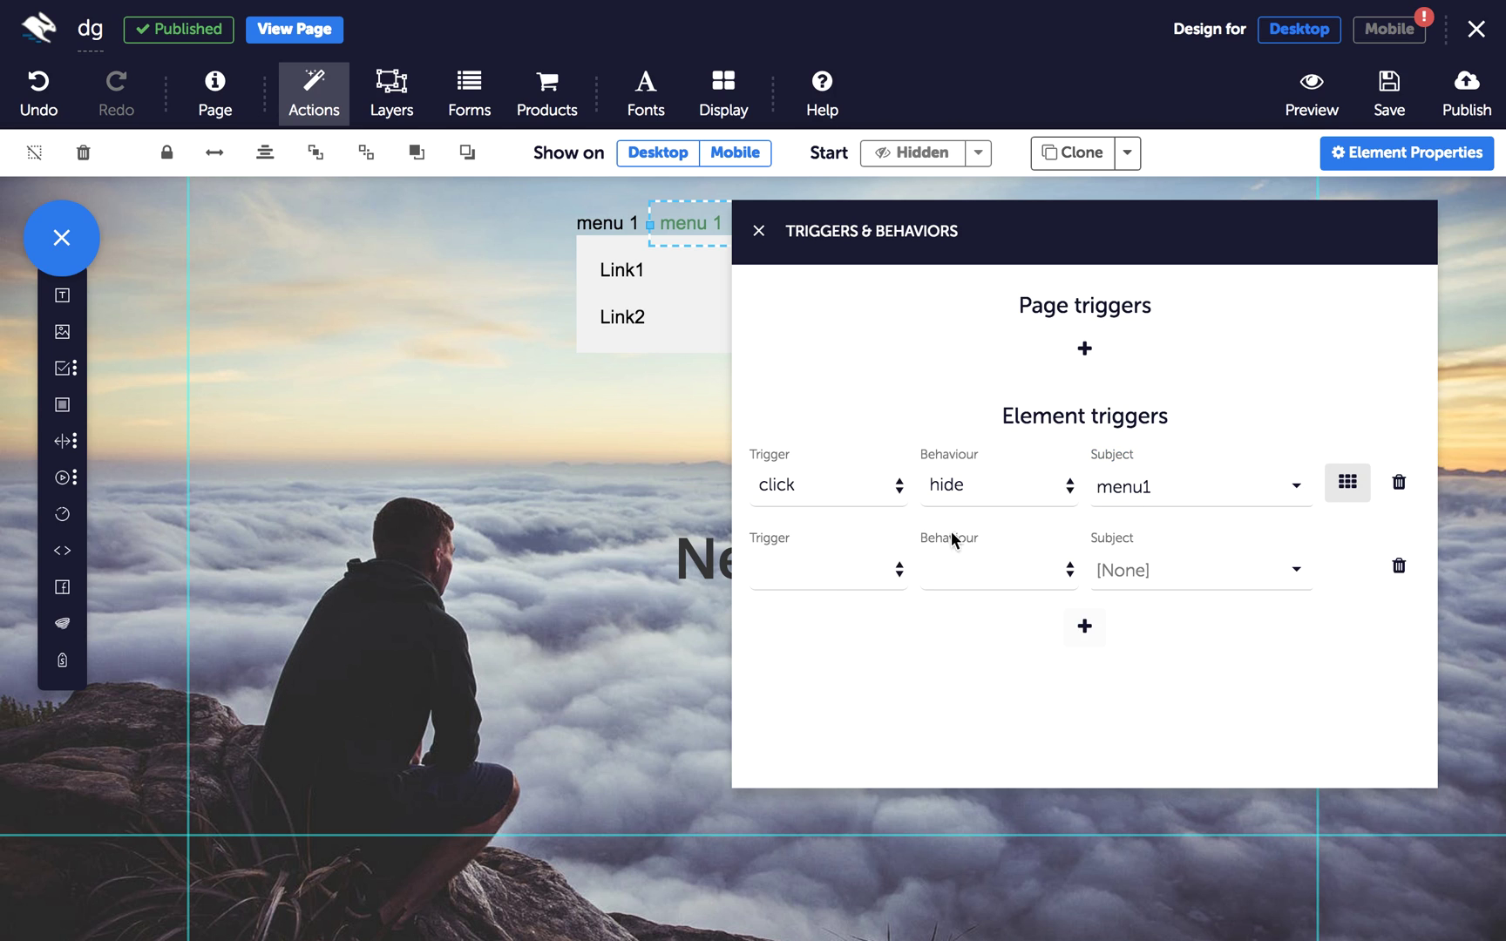
- Set trigger row 2 to click, hide button 1 active, with contained contents off
{"action": "left_click", "coordinate": [865, 575]}
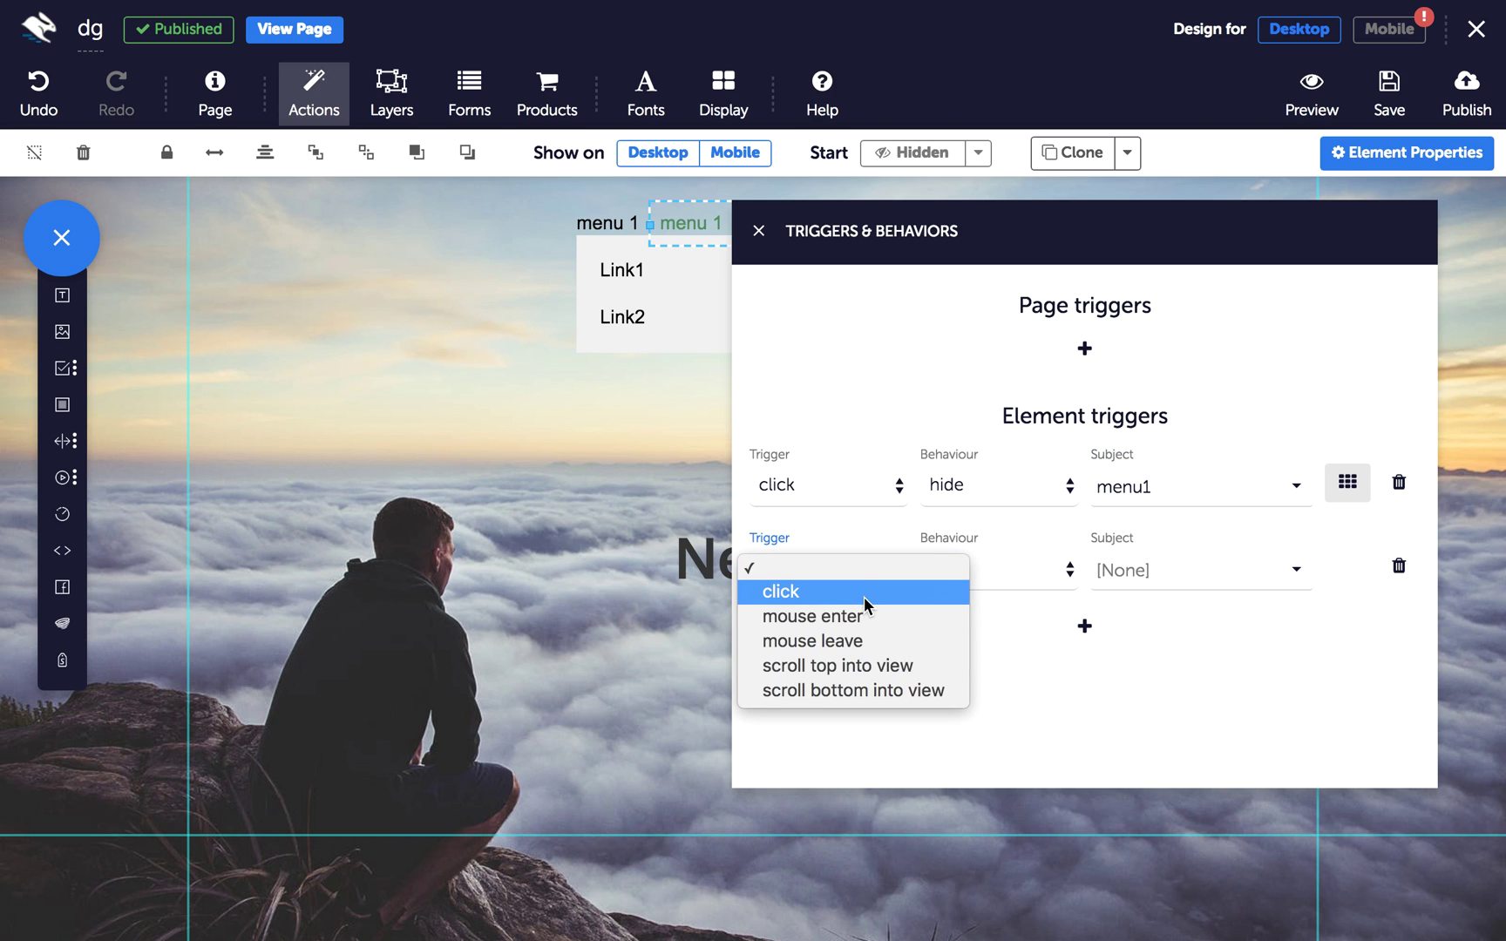
{"action": "left_click", "coordinate": [865, 596]}
{"action": "left_click", "coordinate": [934, 575]}
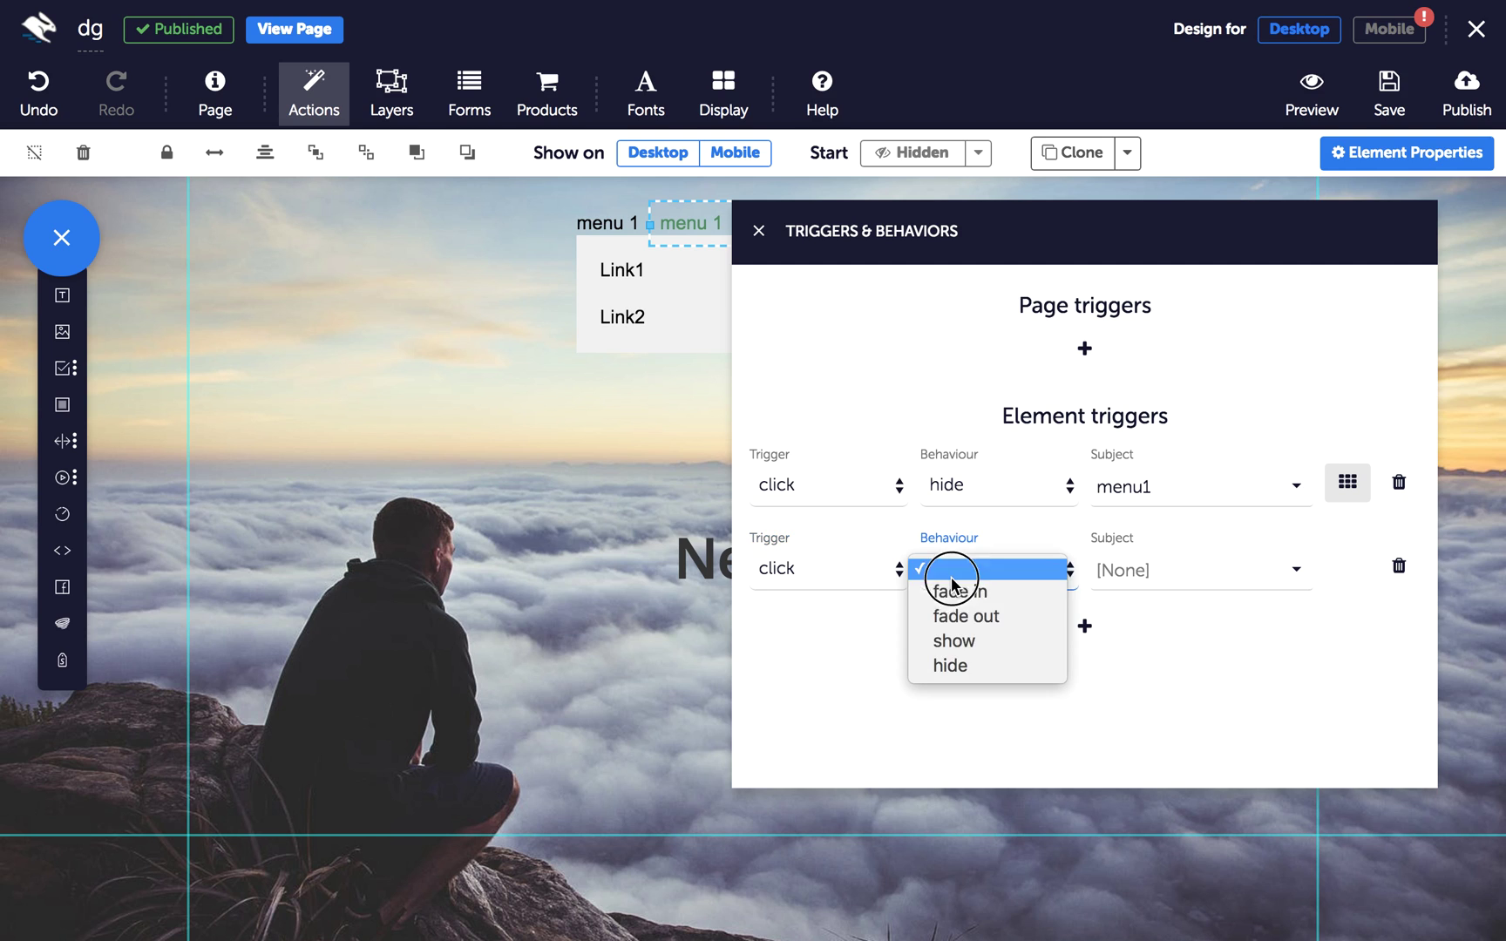
{"action": "left_click", "coordinate": [958, 665]}
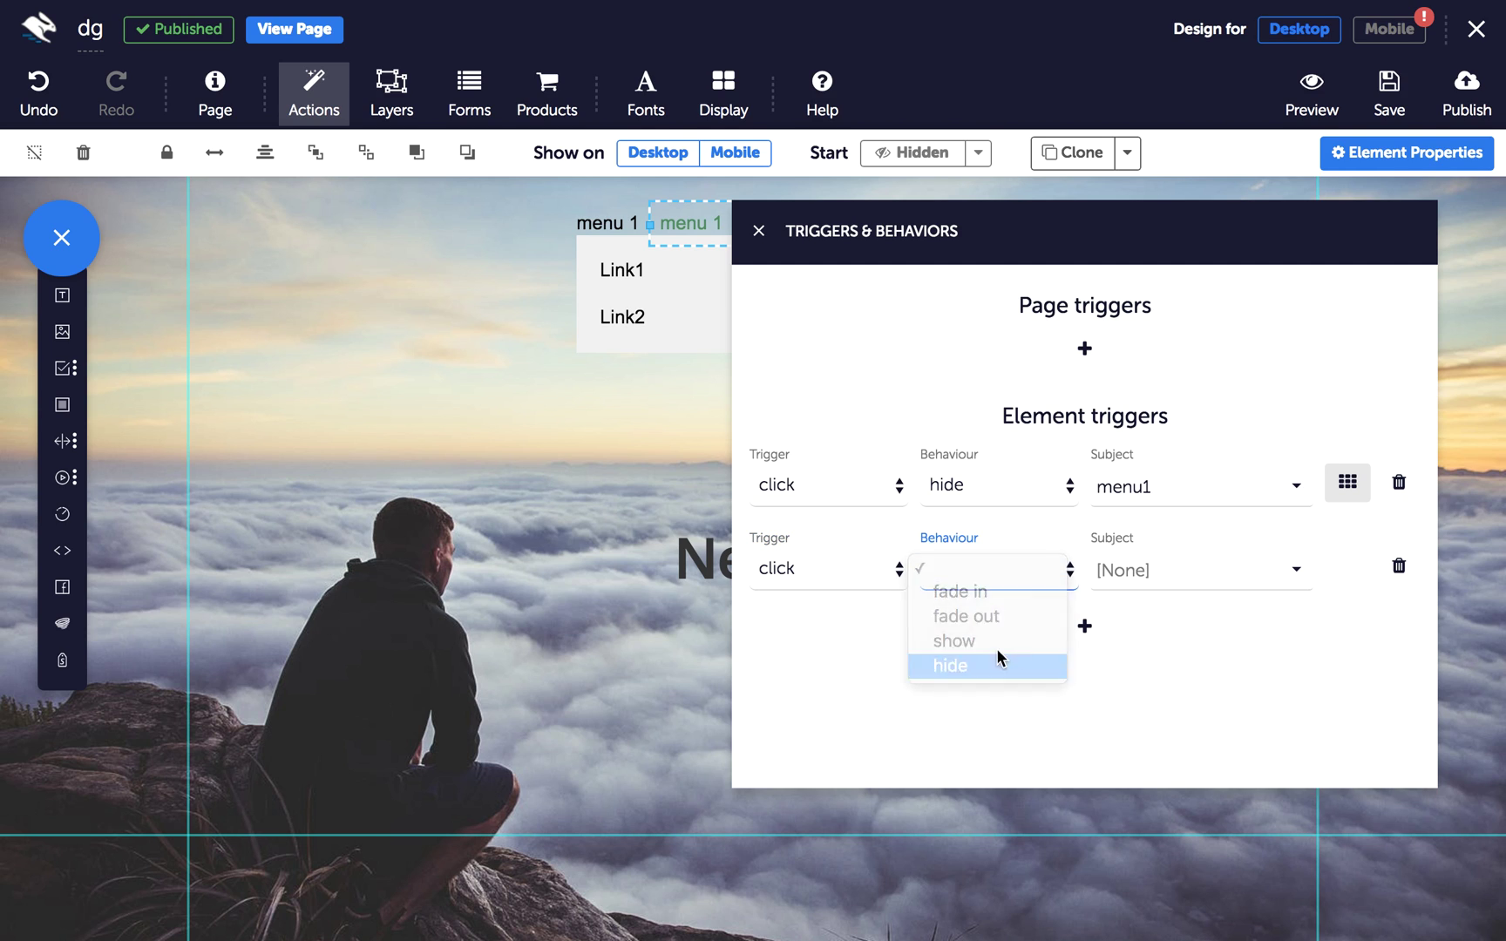
{"action": "left_click", "coordinate": [1145, 581]}
{"action": "left_click", "coordinate": [1153, 666]}
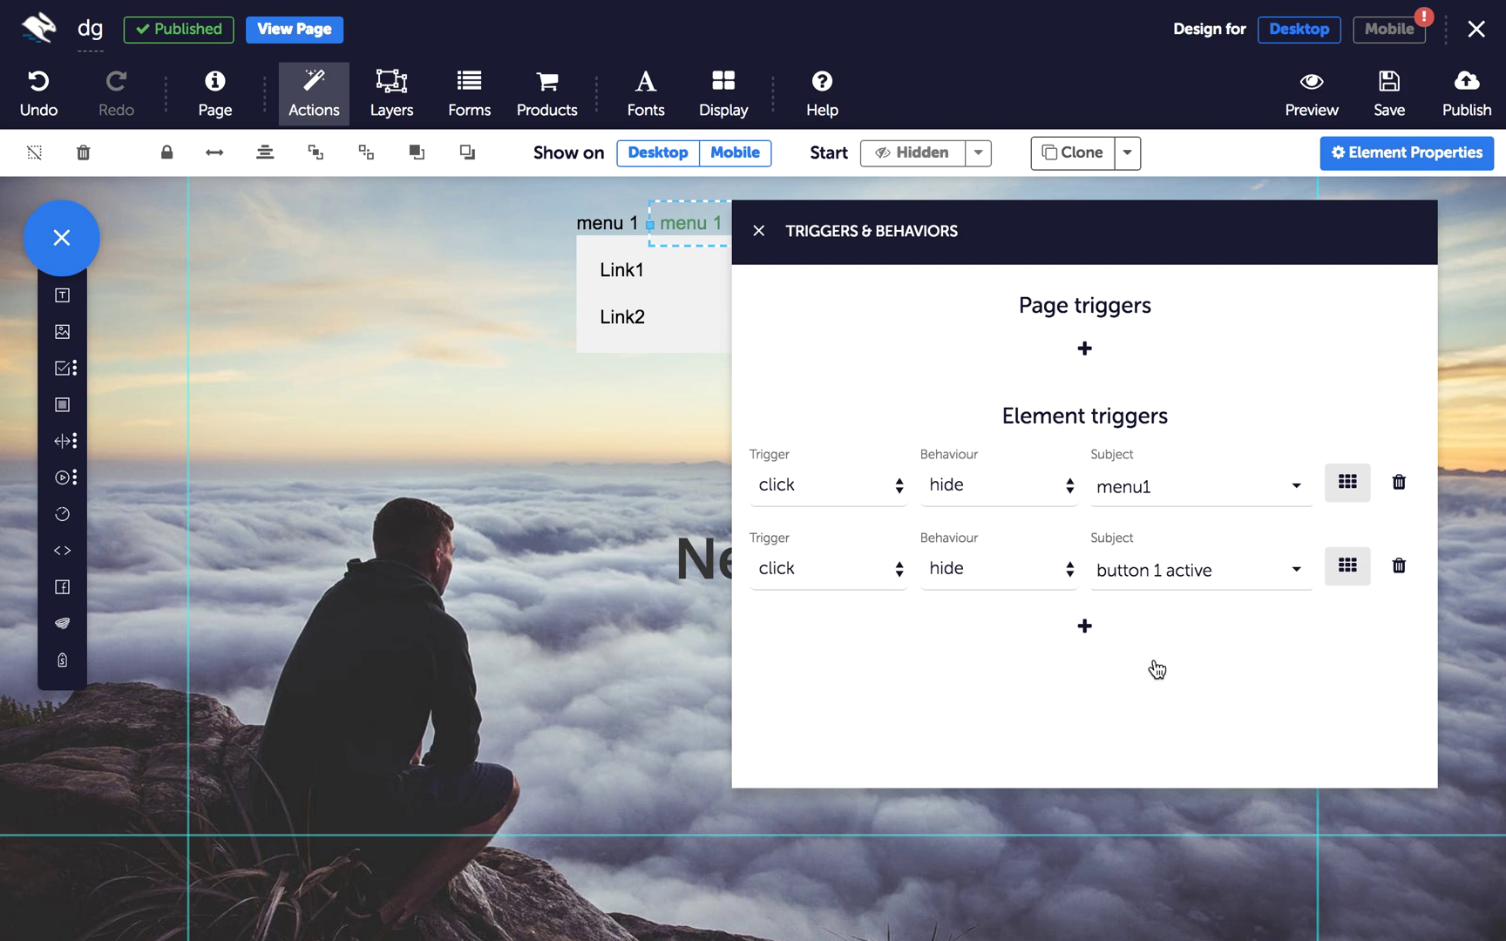
{"action": "left_click", "coordinate": [1346, 568]}
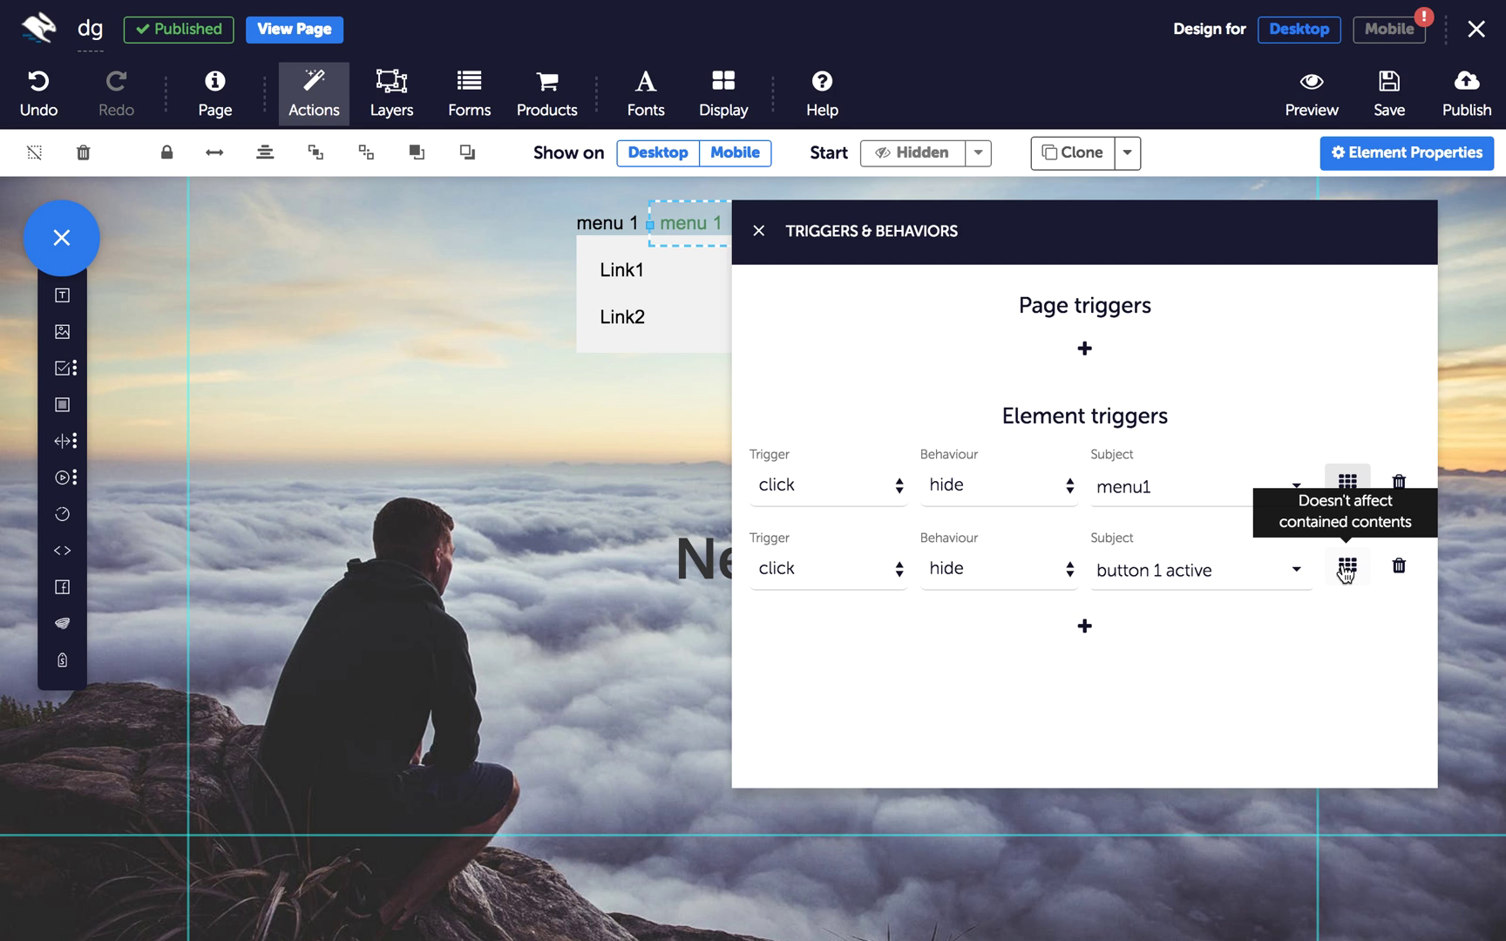
- Add a row 3 click trigger showing button 1 inactive, contents off, then close the triggers panel
{"action": "left_click", "coordinate": [1085, 626]}
{"action": "left_click", "coordinate": [869, 654]}
{"action": "left_click", "coordinate": [851, 676]}
{"action": "left_click", "coordinate": [1018, 658]}
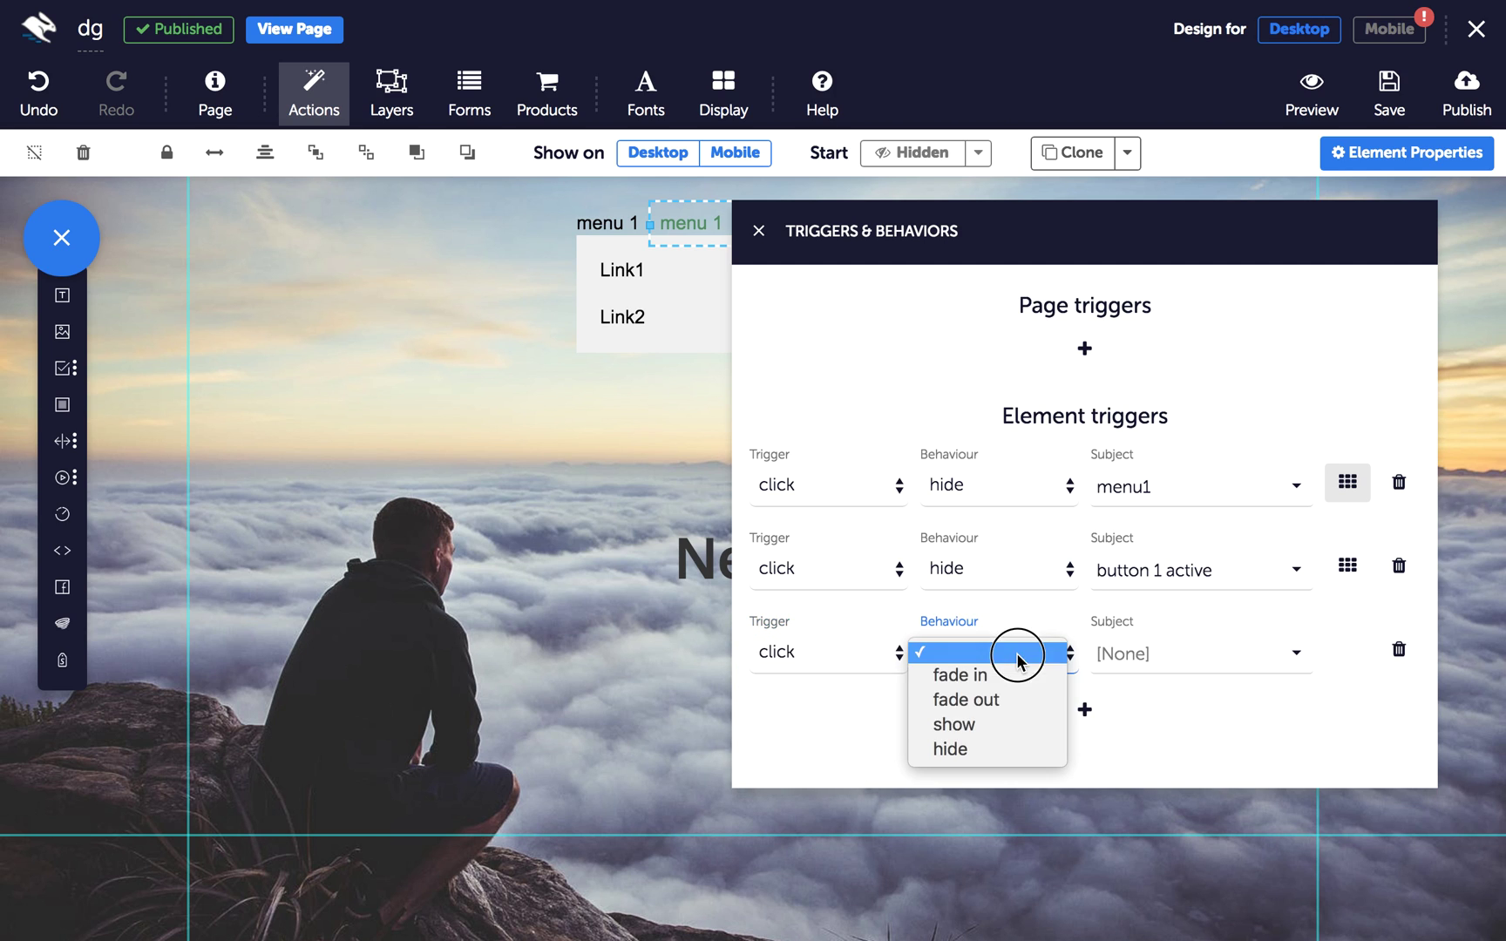
{"action": "left_click", "coordinate": [1002, 735]}
{"action": "left_click", "coordinate": [1204, 652]}
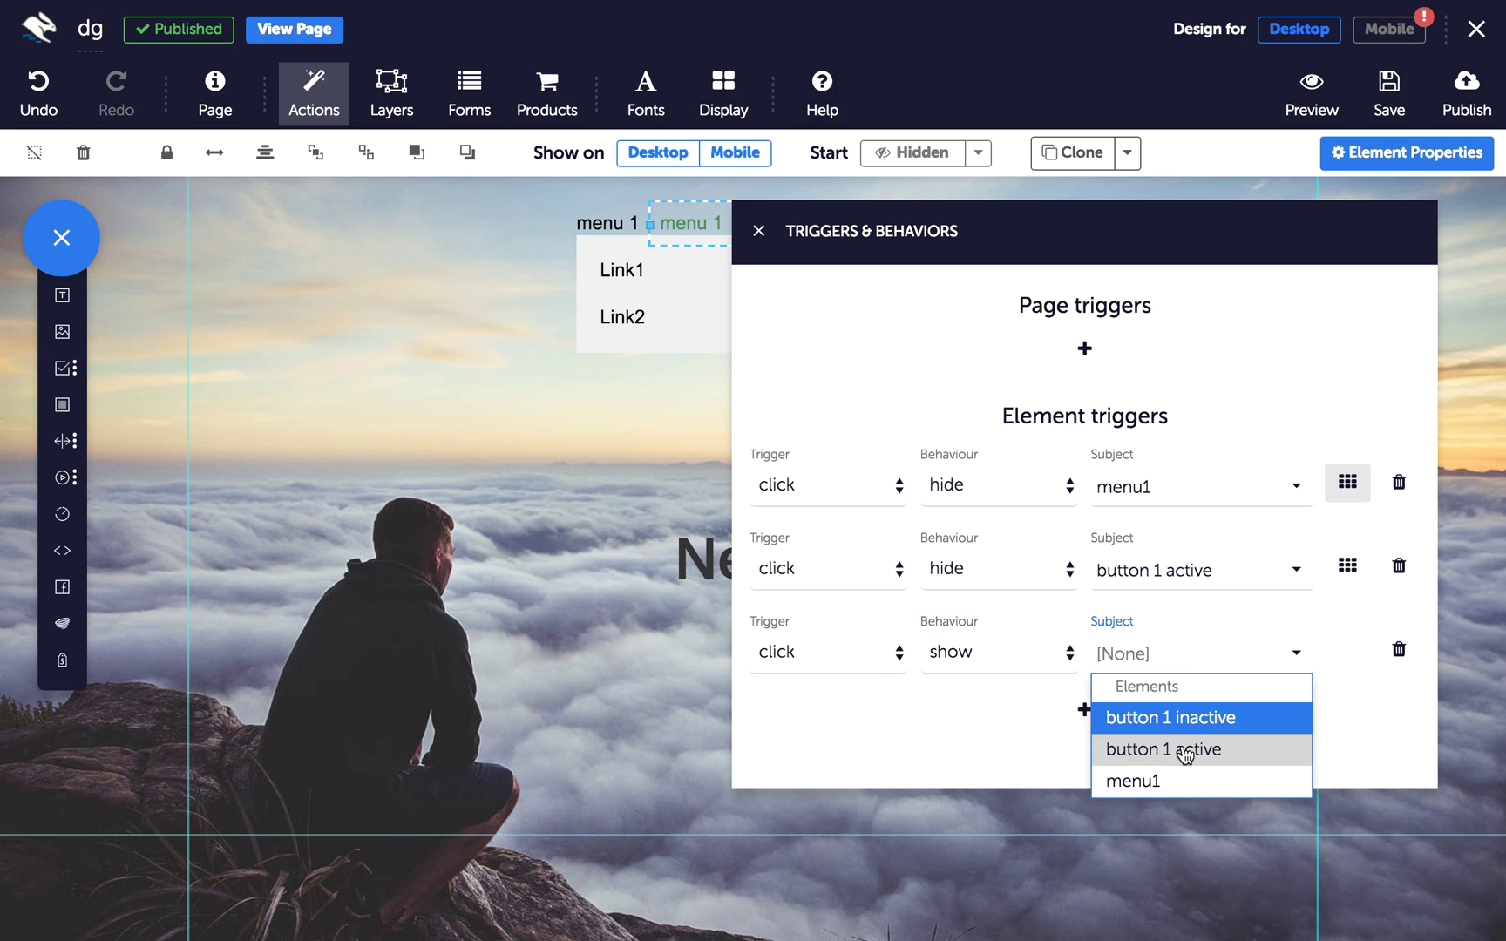
{"action": "left_click", "coordinate": [1194, 717]}
{"action": "left_click", "coordinate": [1348, 655]}
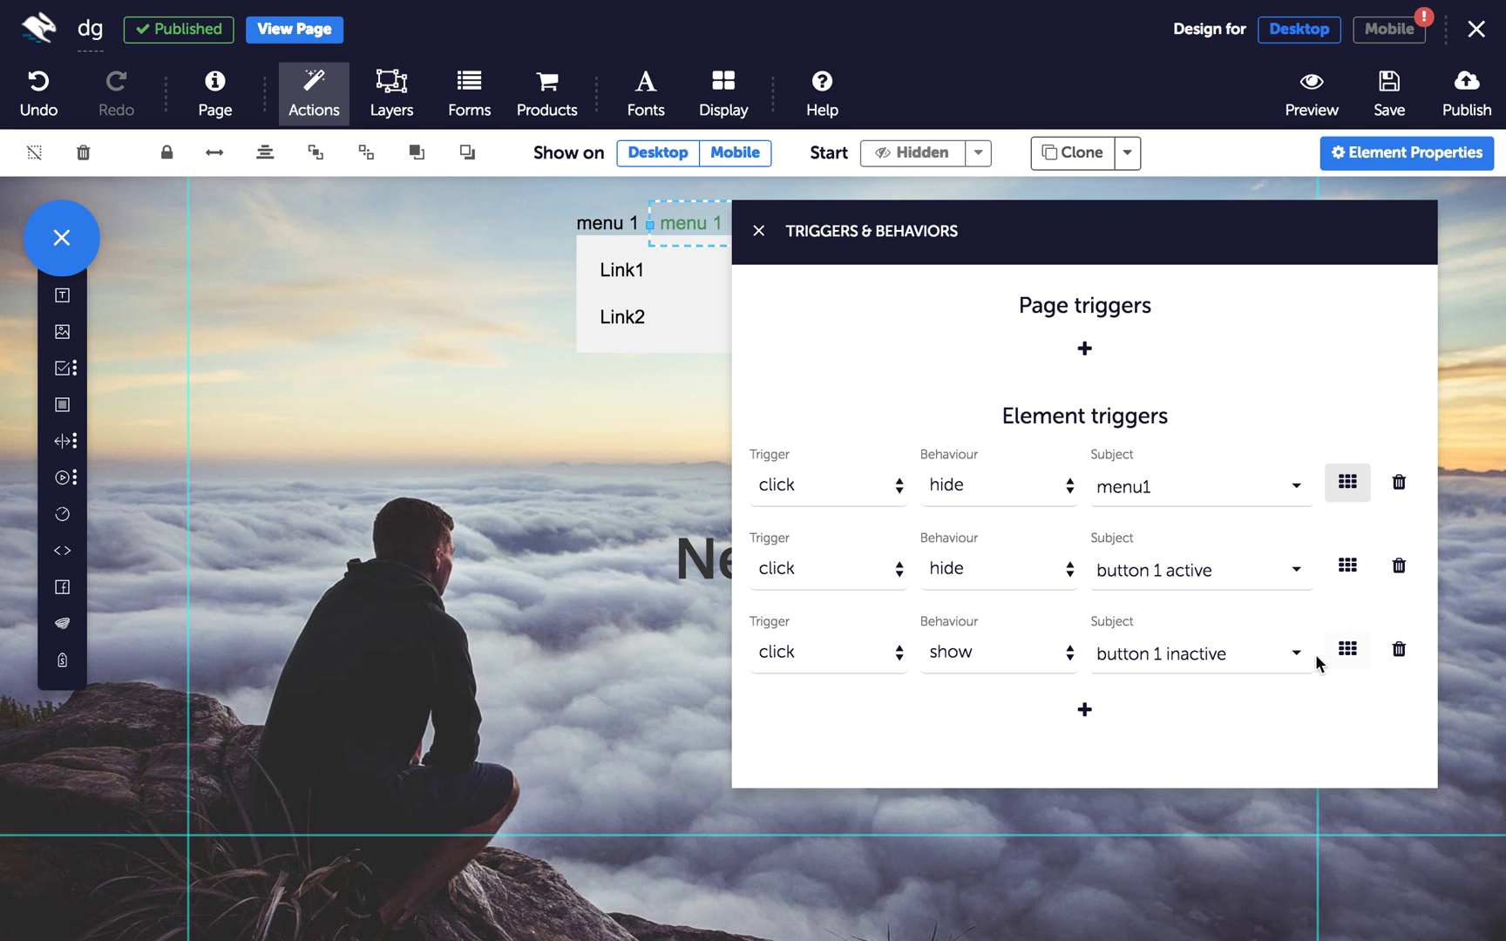
{"action": "left_click", "coordinate": [760, 232]}
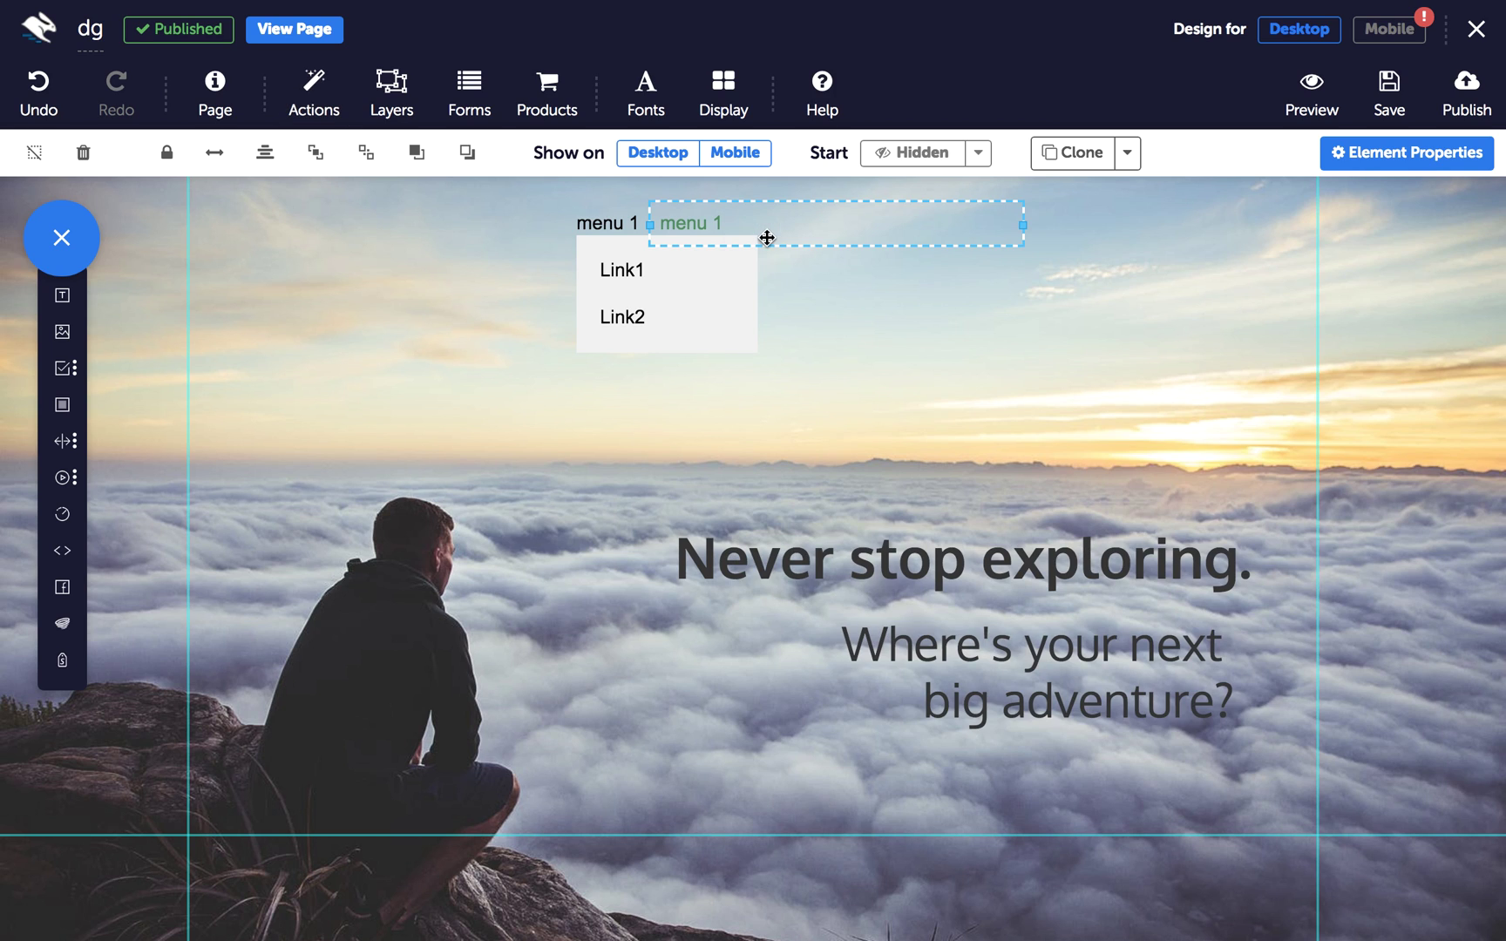